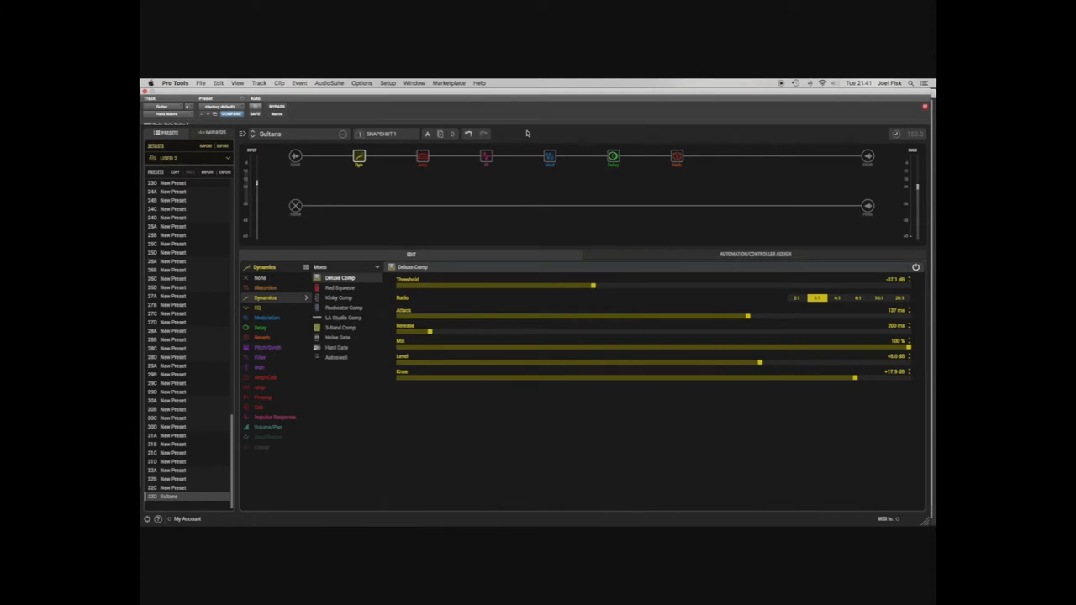
Step: Review the US Double Nrm amp, then show the IR 1024 block's High Cut, Mix and Level
mouse_move(359, 167)
left_click(423, 158)
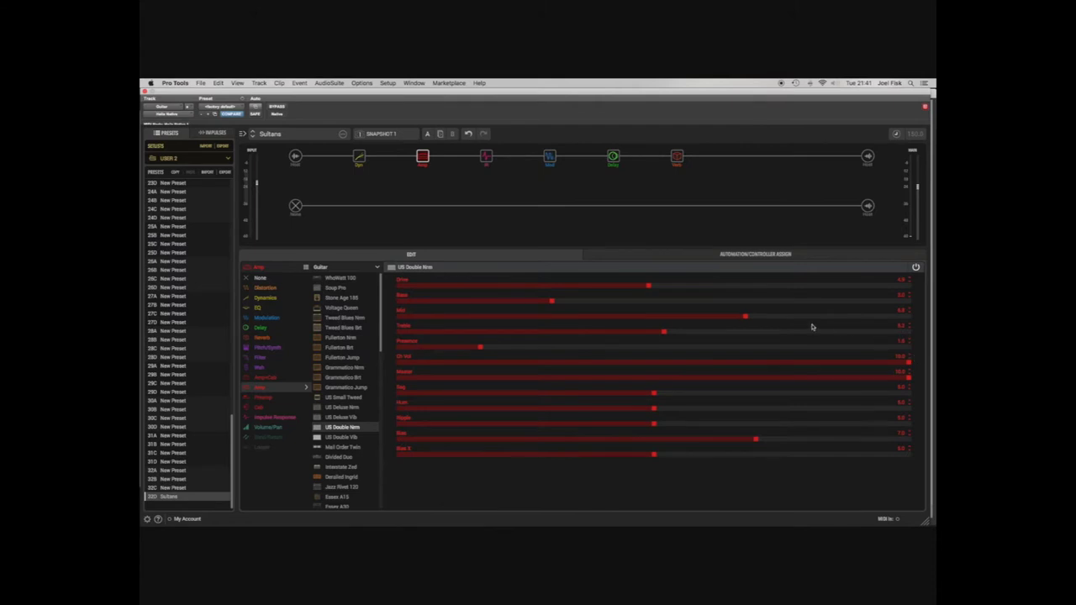
mouse_move(486, 153)
left_click(489, 159)
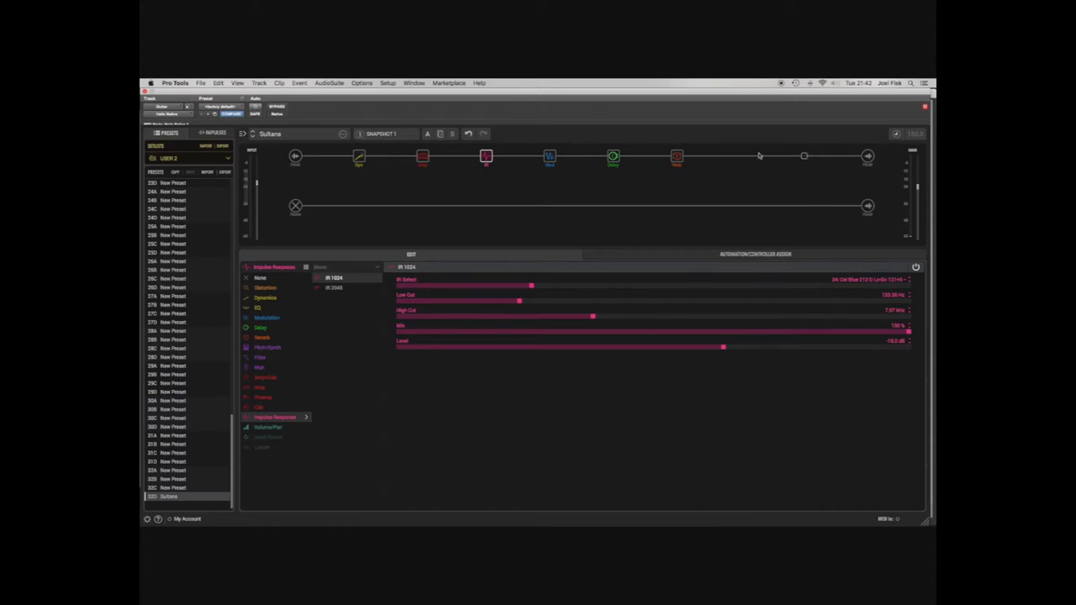
Step: Inspect the 70s Chorus, Bucket Brigade delay and Plate reverb blocks, then close Helix Native
left_click(550, 154)
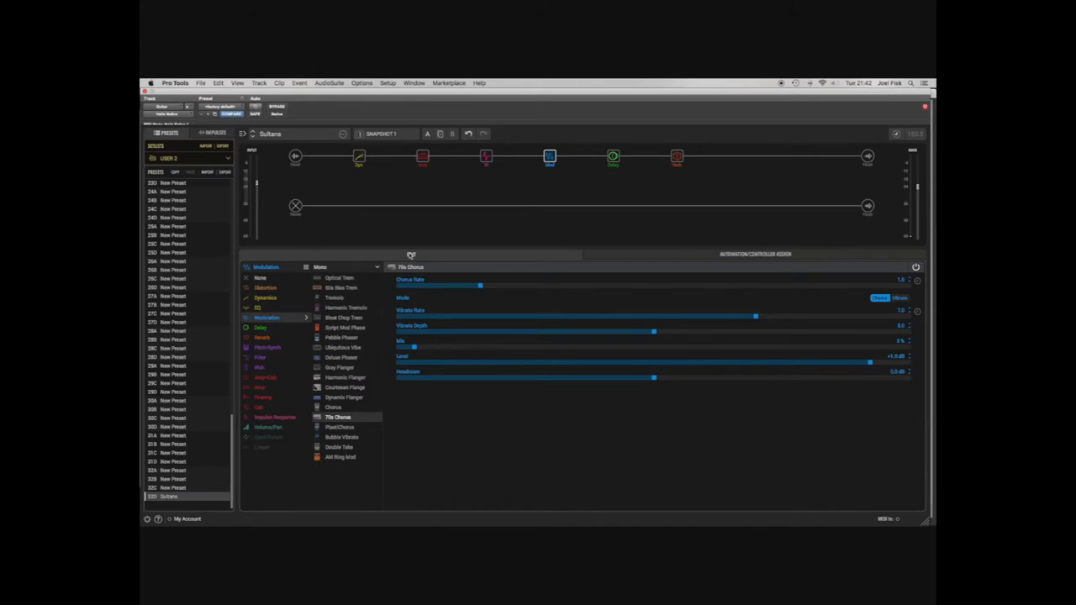
left_click(614, 162)
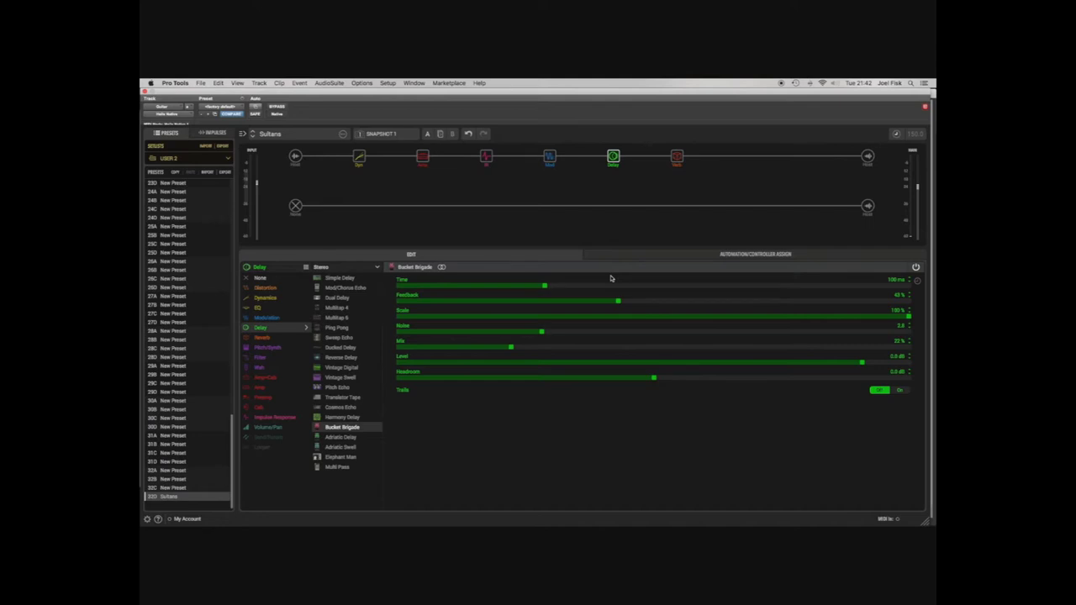
left_click(678, 157)
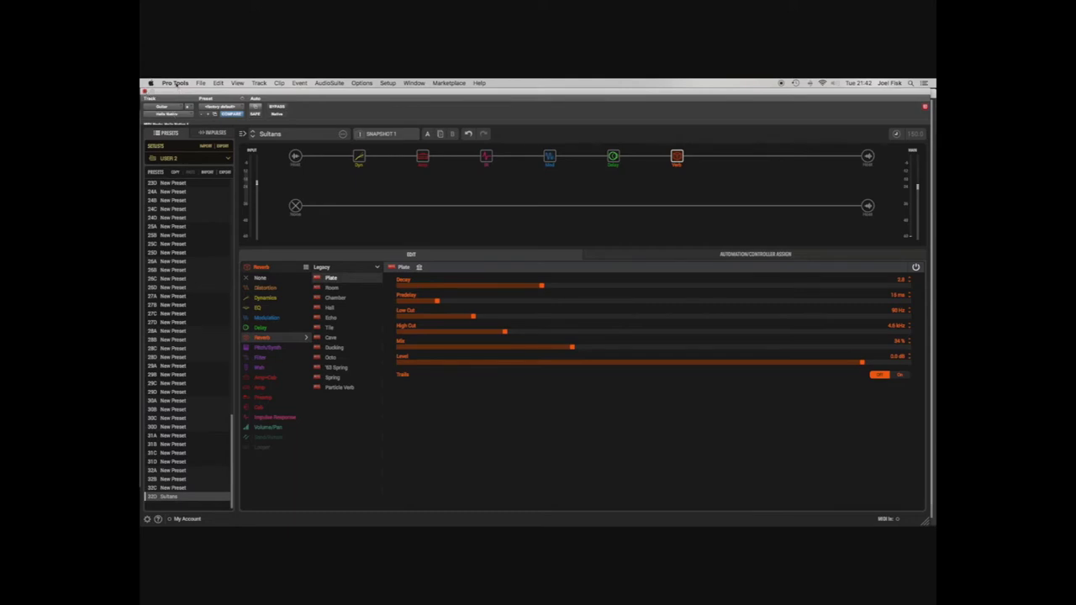
key("super+w")
Step: Open the Guitar channel's Lindell 80 Series insert and move its window beside the mixer
left_click(166, 159)
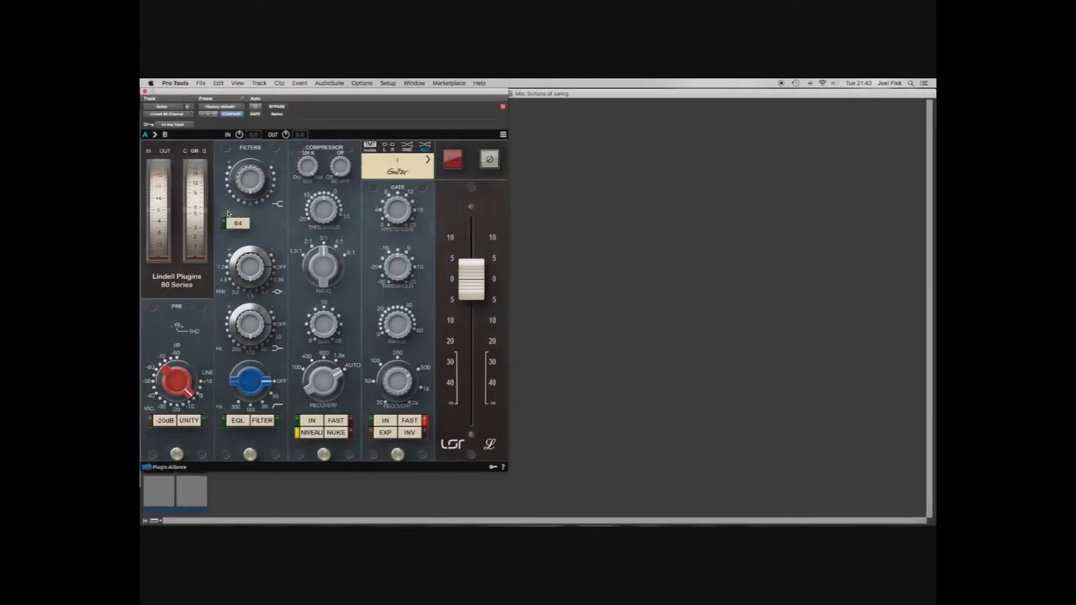
left_click_drag(319, 93, 419, 104)
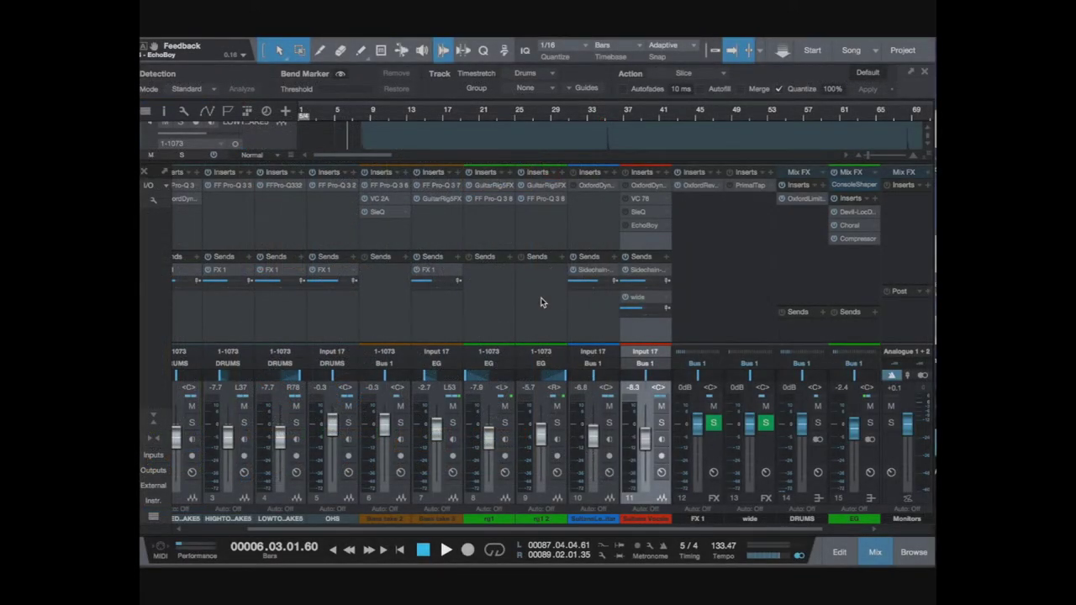
Step: Solo channel 10, Sultans Lead Guitar, and enlarge the track area above the mixer
left_click(608, 425)
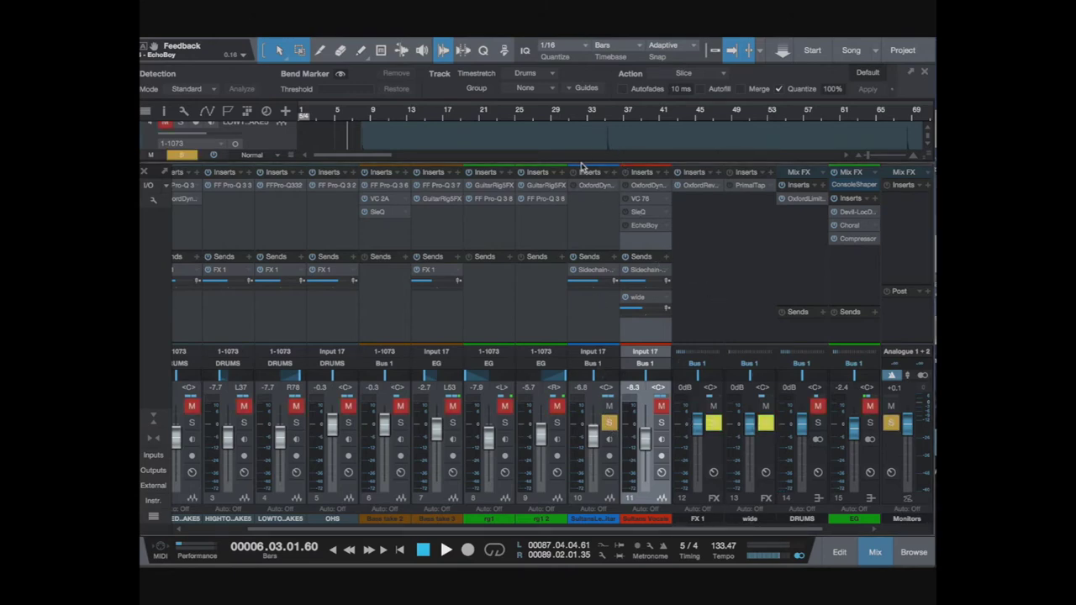
left_click_drag(581, 169, 595, 239)
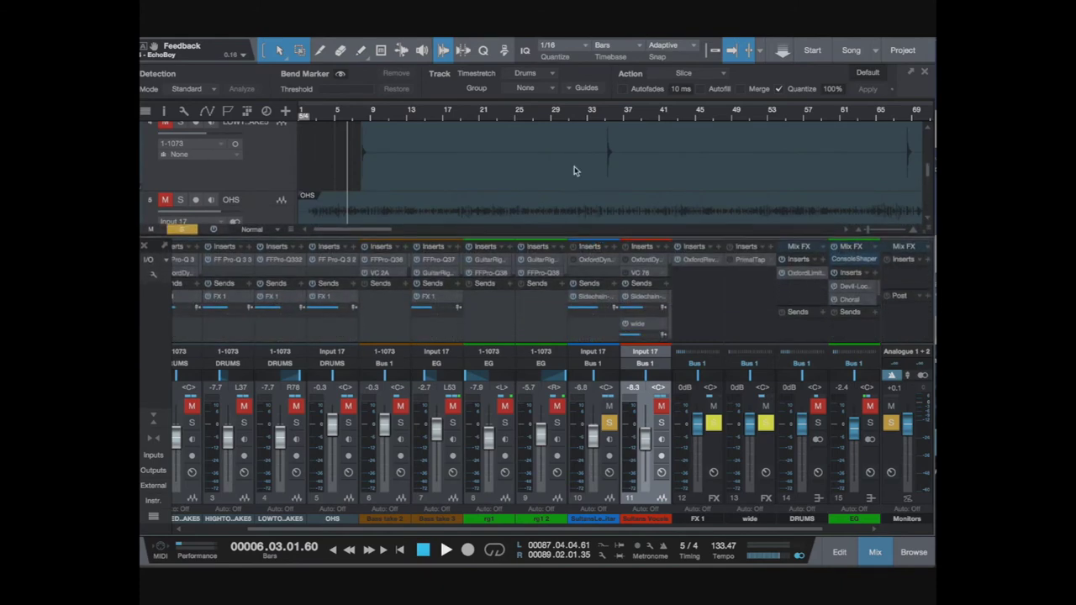
scroll(574, 170, "down", 5)
scroll(574, 170, "down", 2)
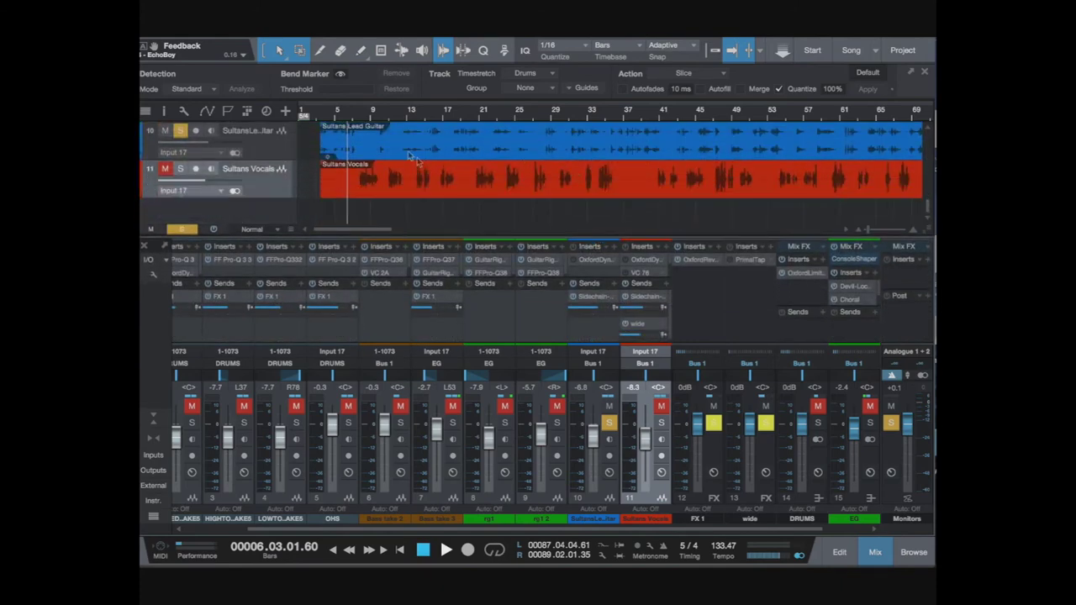
Step: Loop the lead guitar around bars 35–39 and play the passage back
left_click(372, 115)
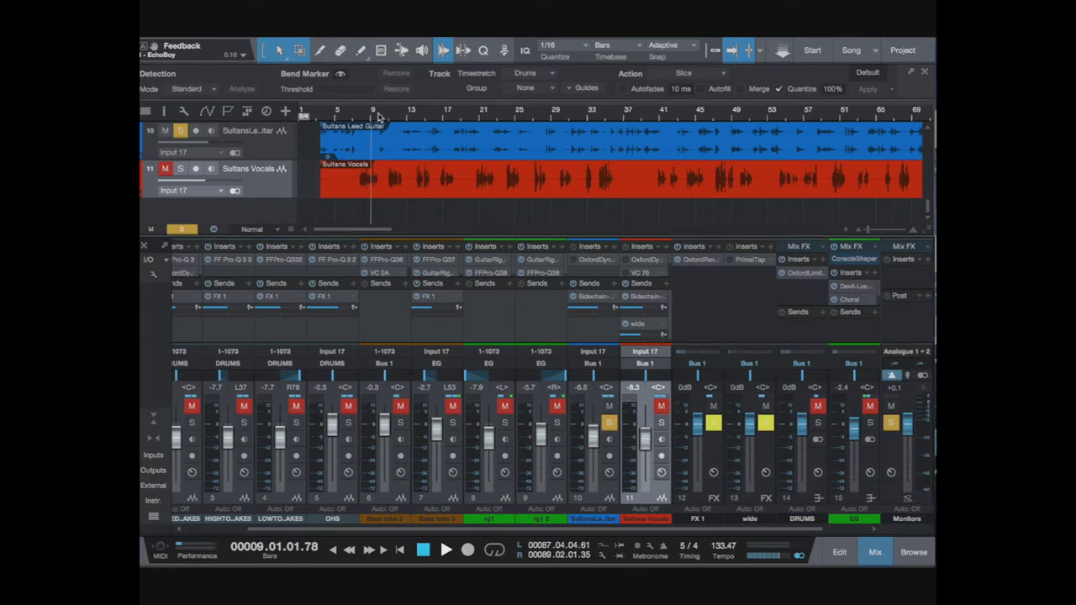
left_click(378, 117)
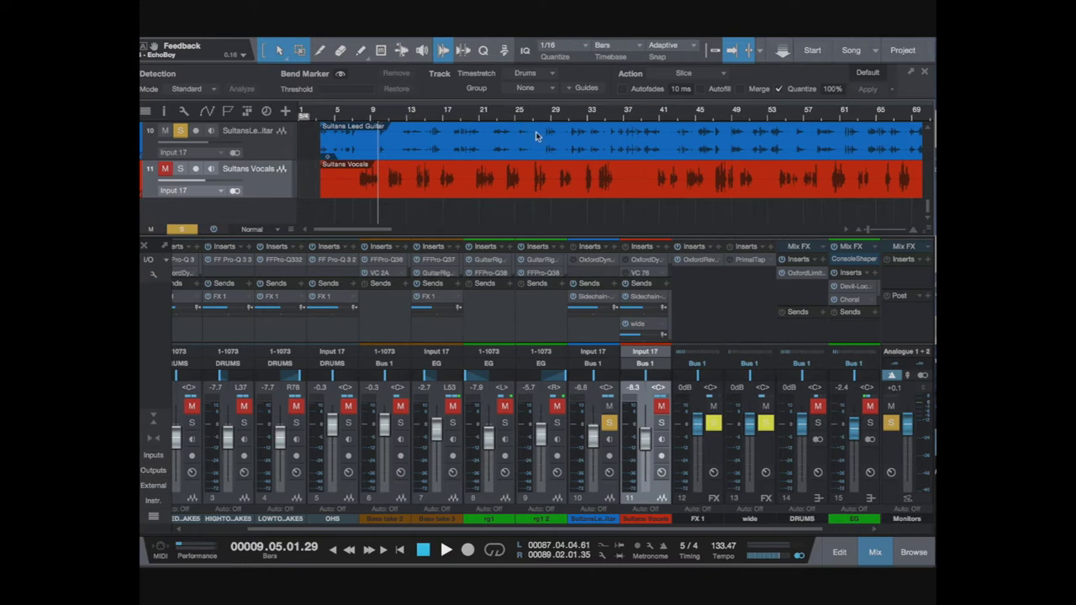
left_click(606, 118)
left_click(606, 143)
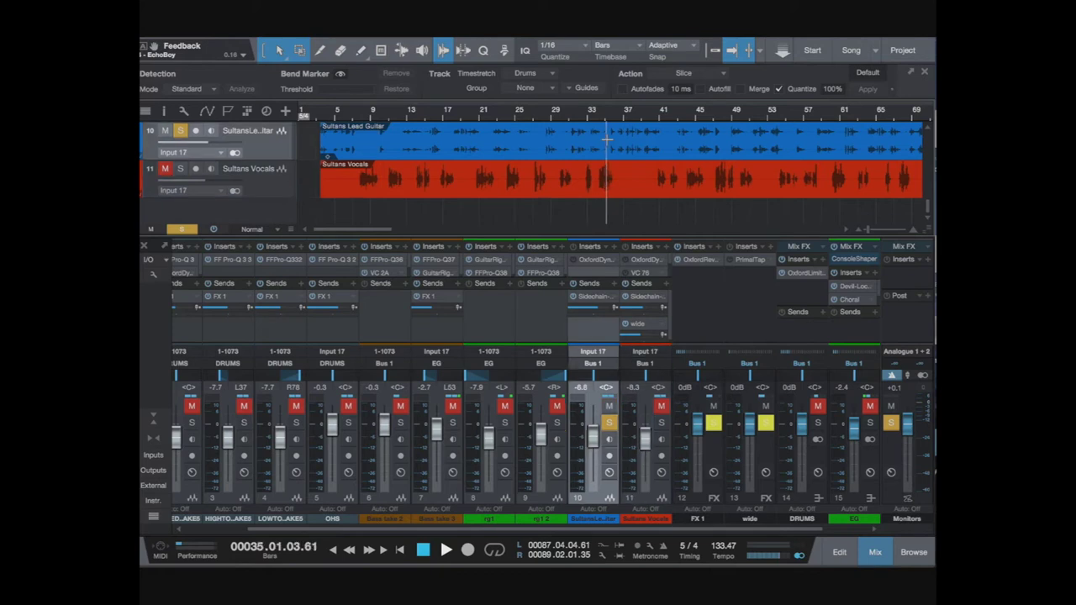
left_click_drag(607, 139, 670, 147)
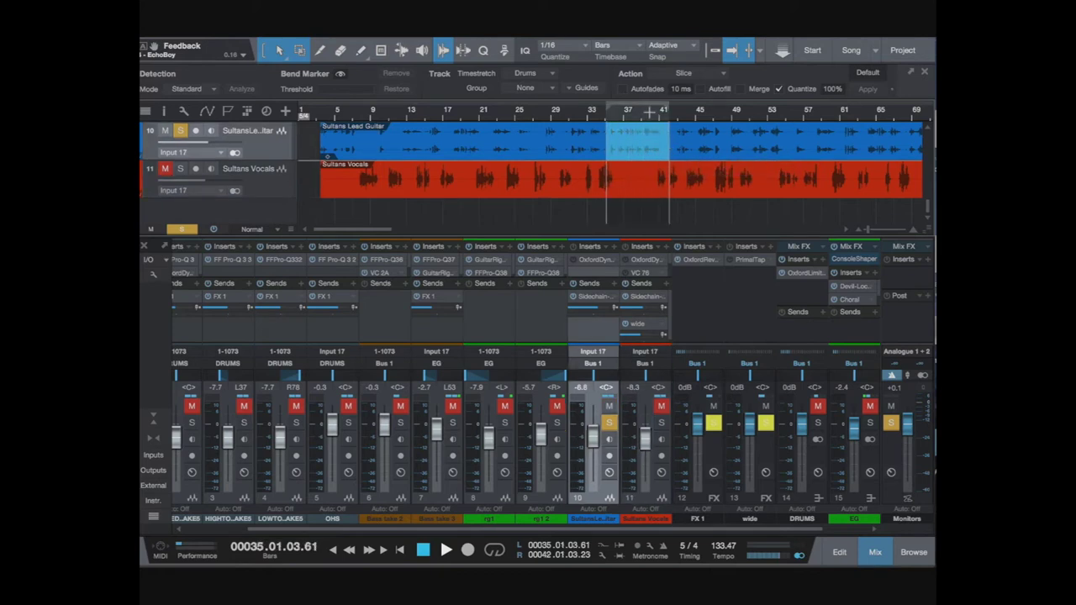
key("p")
key("space")
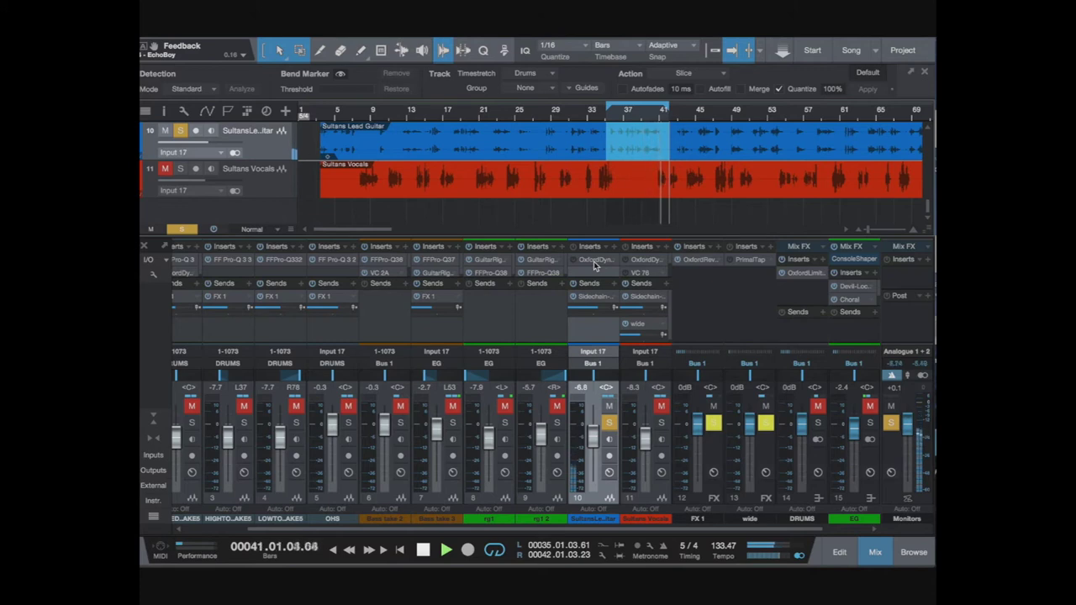
key("space")
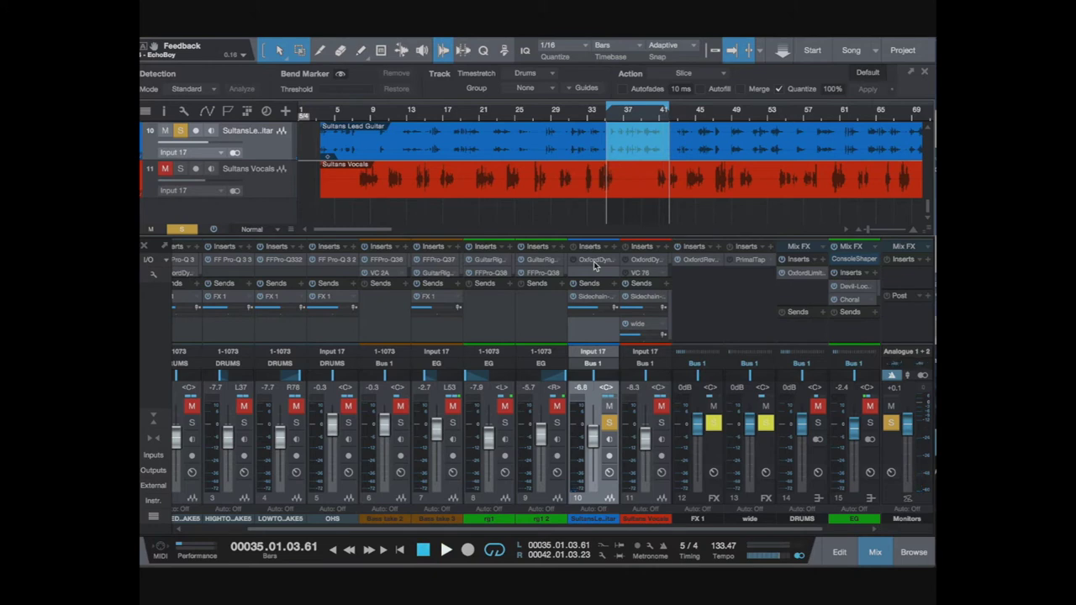
Step: Reset the loop range to run from 00036.02.02.17 to 00041.03.01.13
left_click(636, 132)
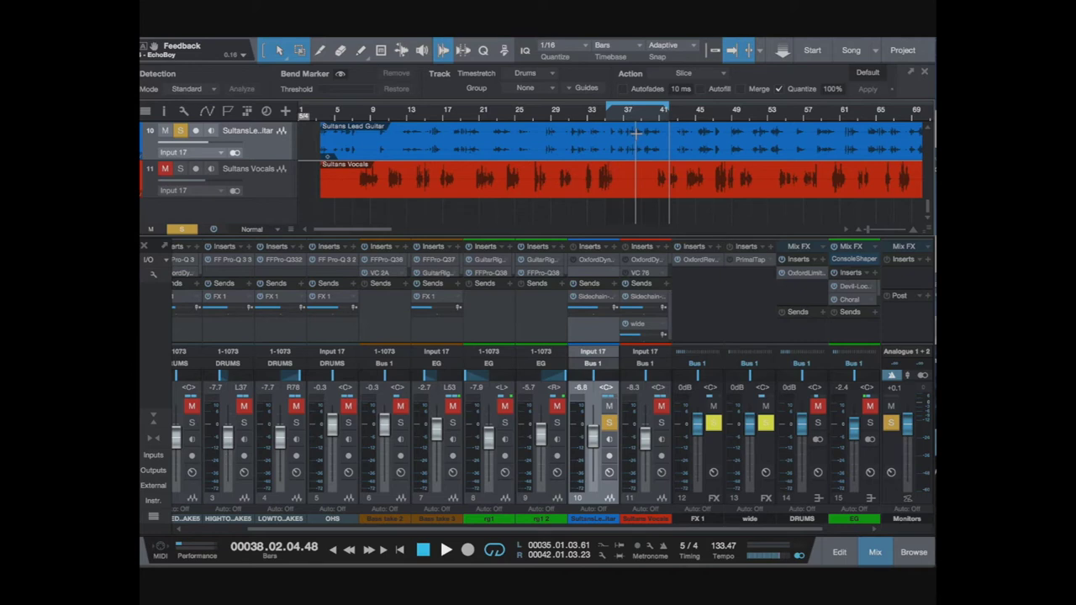
left_click_drag(636, 132, 667, 139)
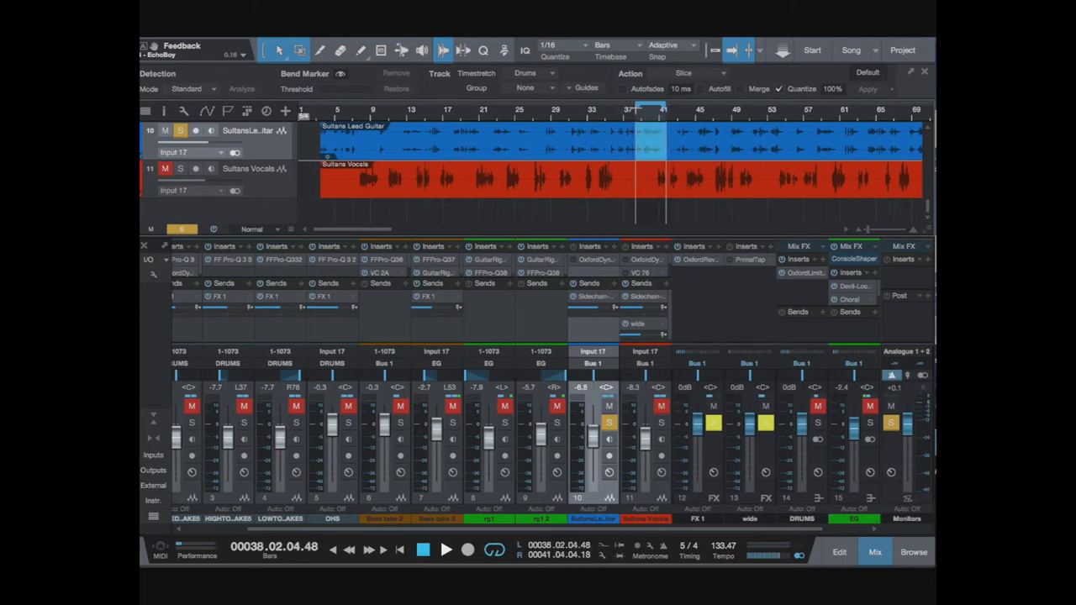
left_click(607, 109)
left_click(616, 132)
left_click_drag(616, 132, 664, 137)
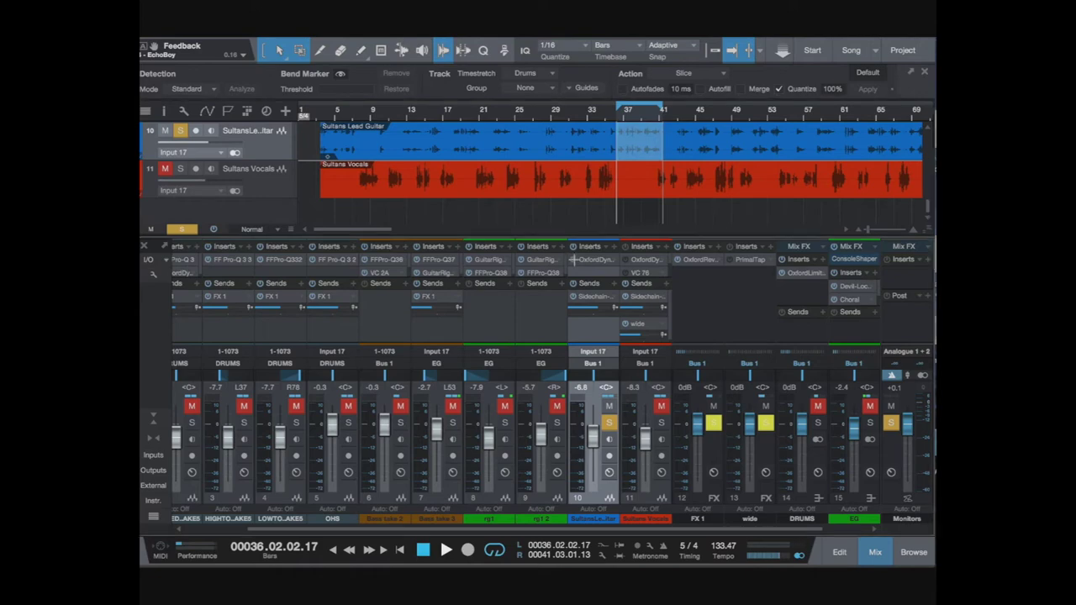
Step: Open the lead guitar's Oxford Dynamics insert and audition the looped passage
left_click(591, 261)
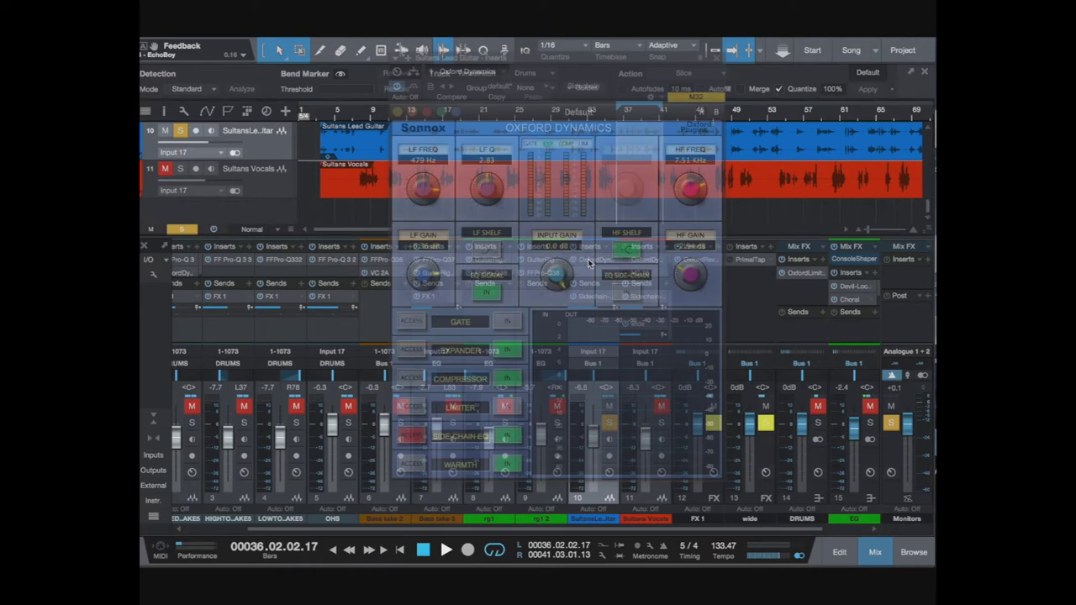
key("space")
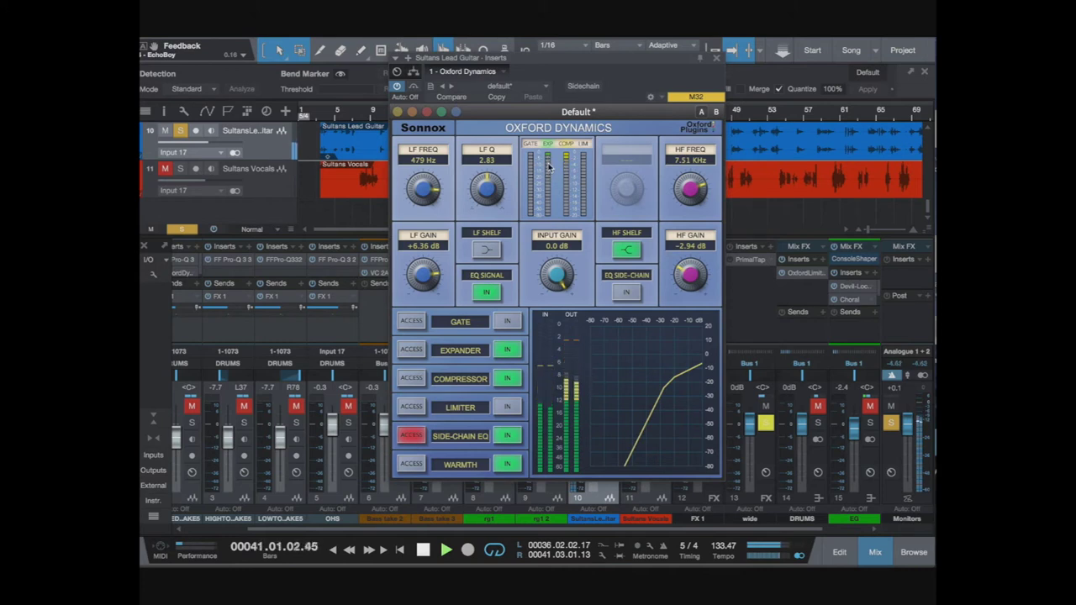
key("space")
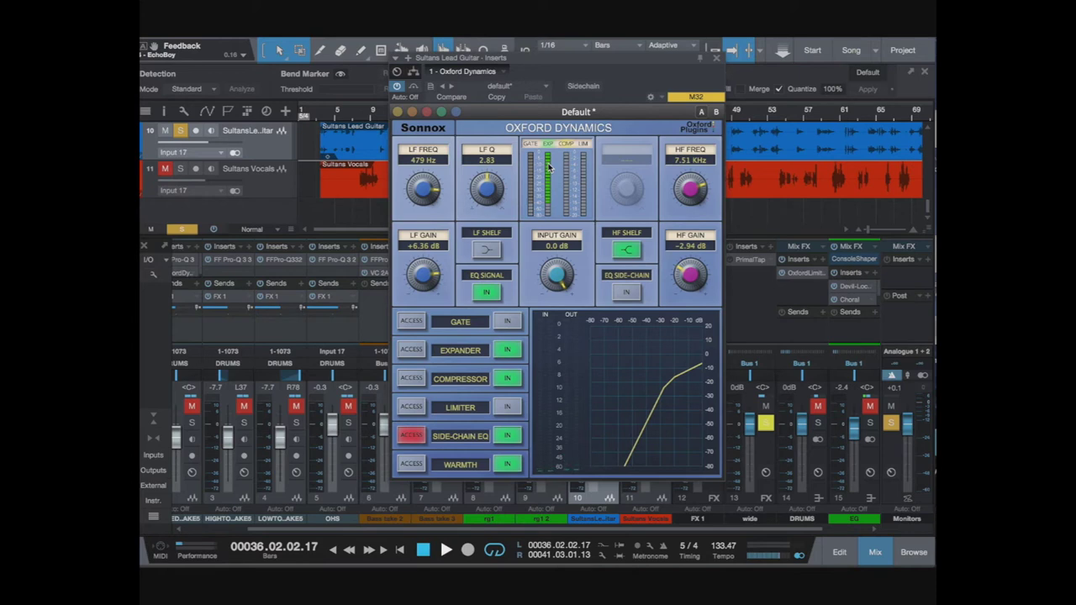
key("space")
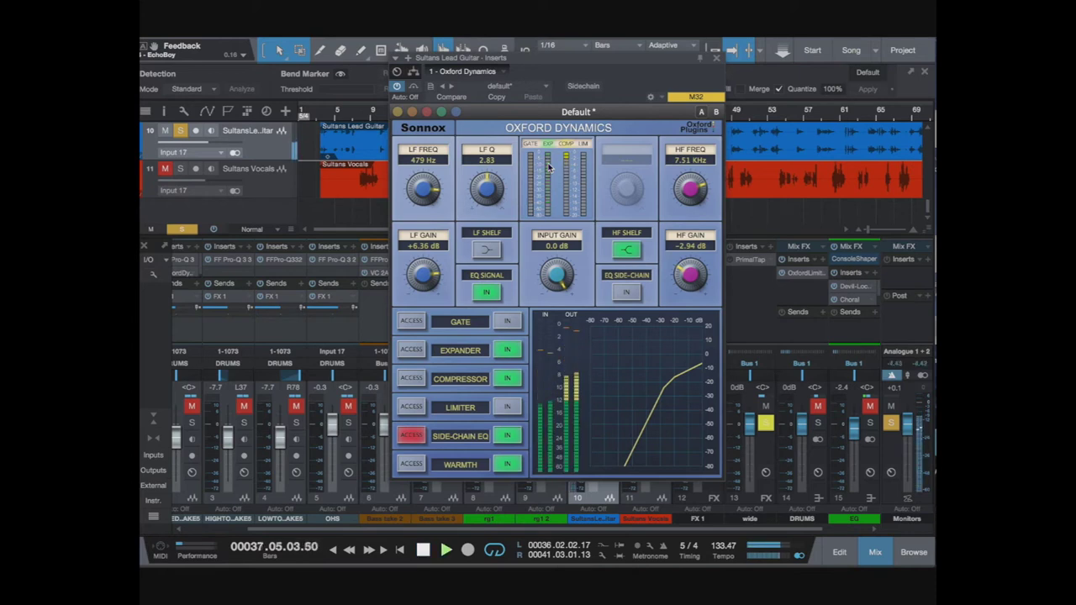
key("space")
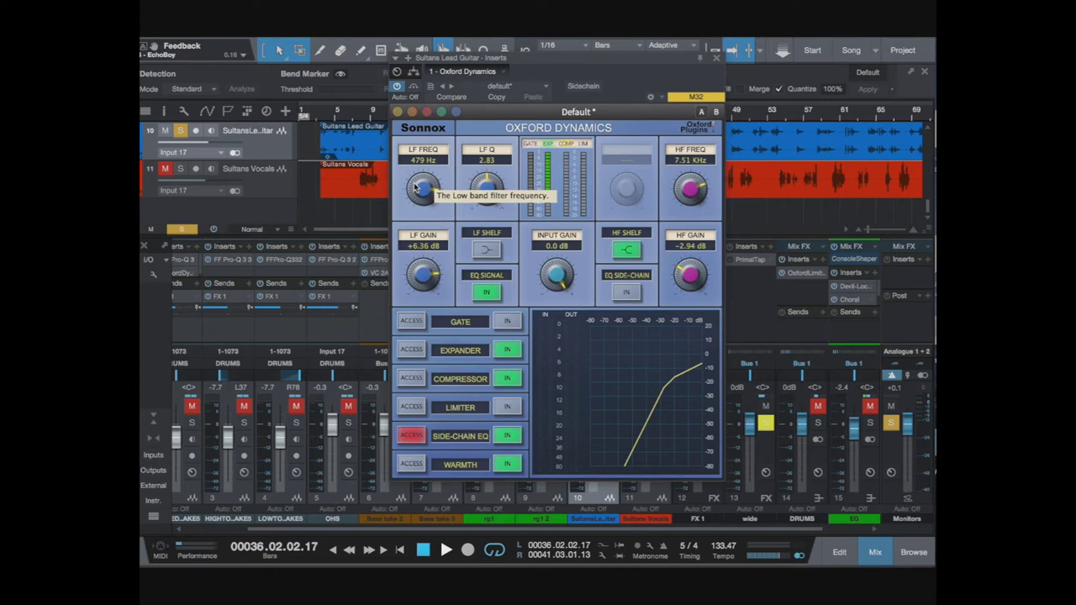
key("space")
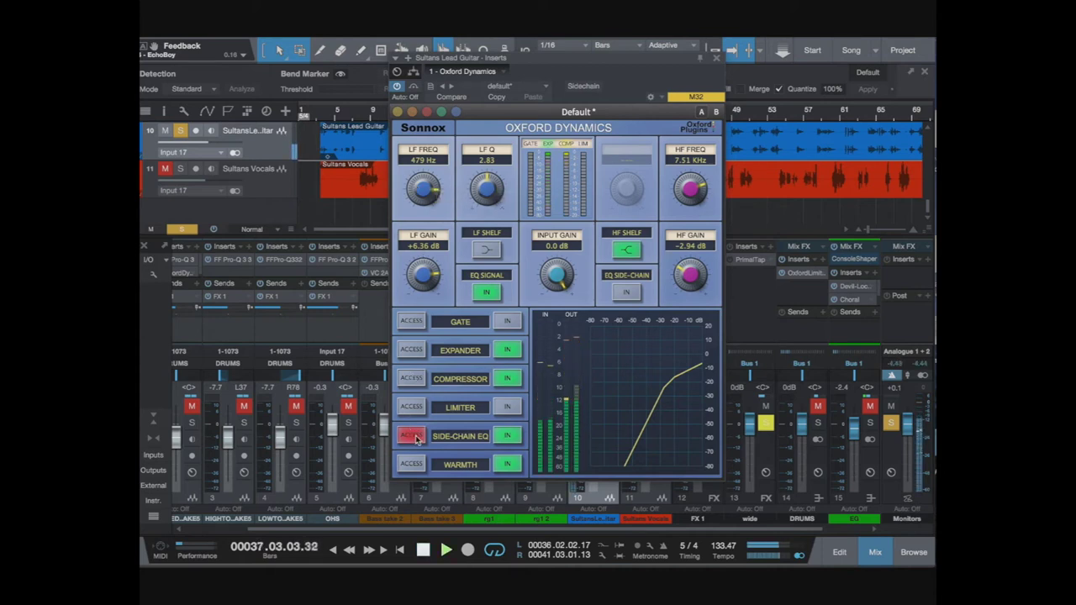
Step: Switch the Side-Chain EQ to IN, stop playback and close Oxford Dynamics
left_click(509, 436)
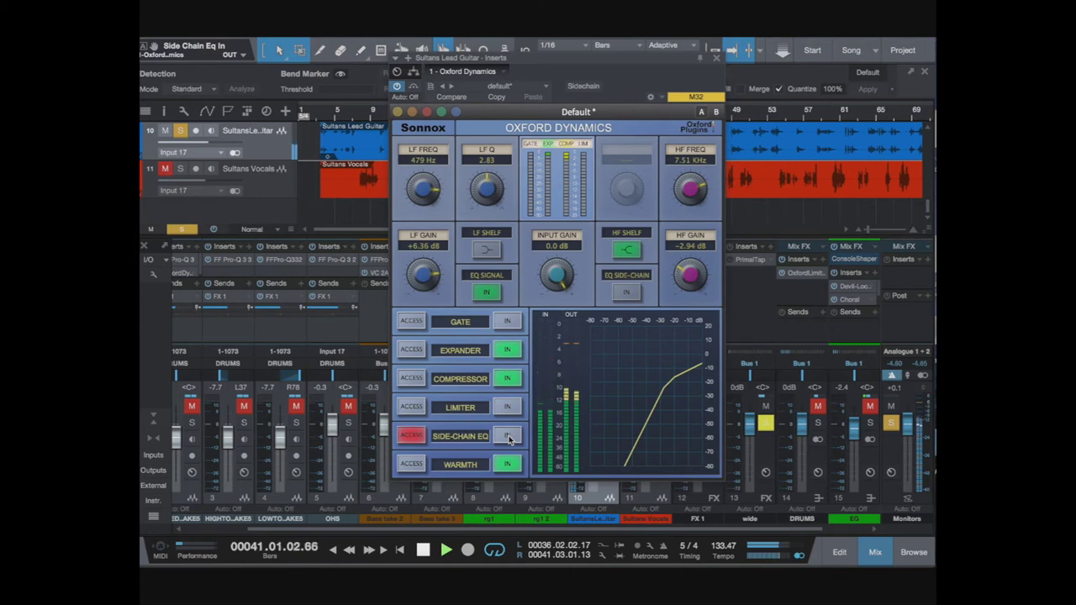
left_click(509, 436)
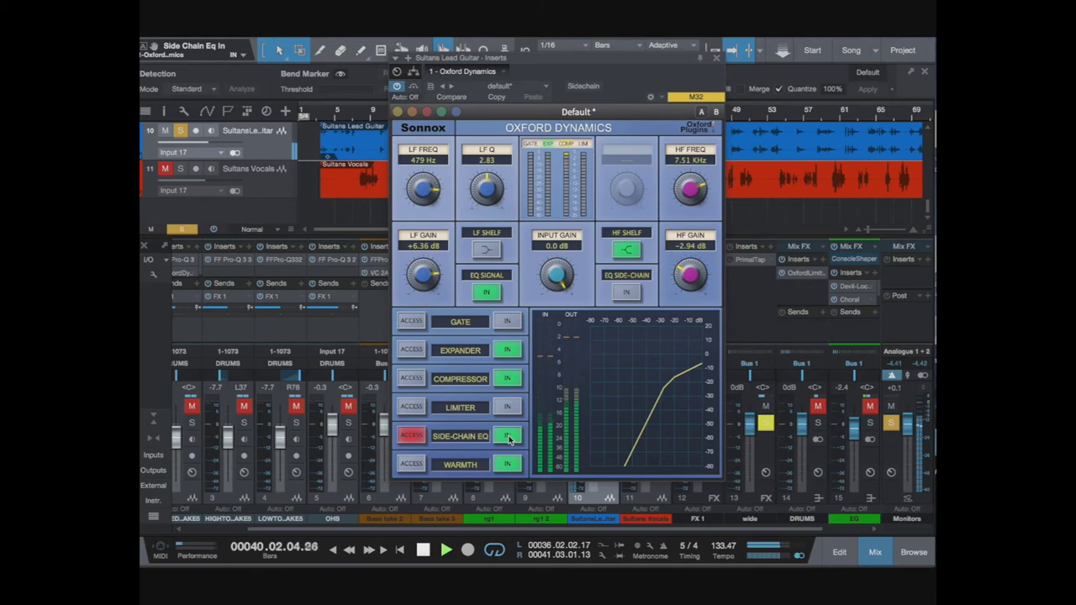
key("space")
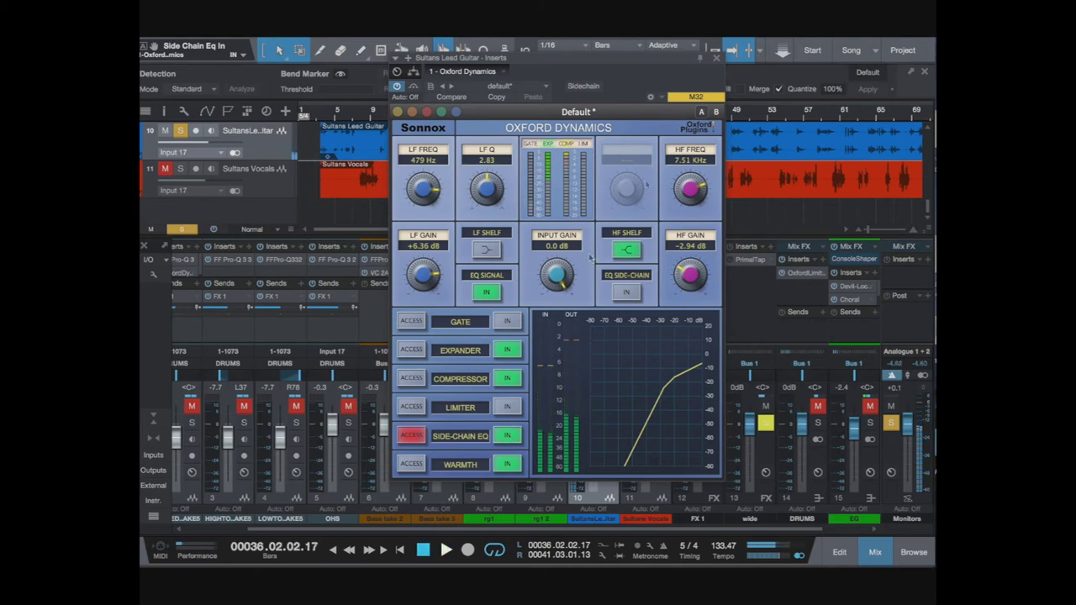
left_click(716, 59)
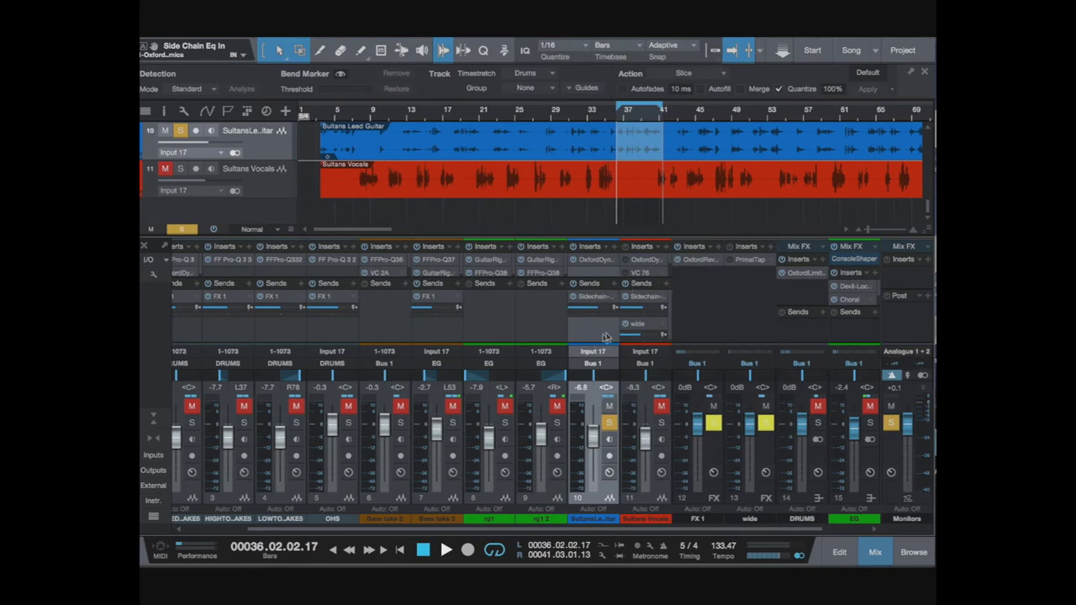
Step: Audition the rg1 and rg1 2 rhythm guitars soloed, then clear those and the lead's solos
left_click(558, 423)
left_click(506, 423)
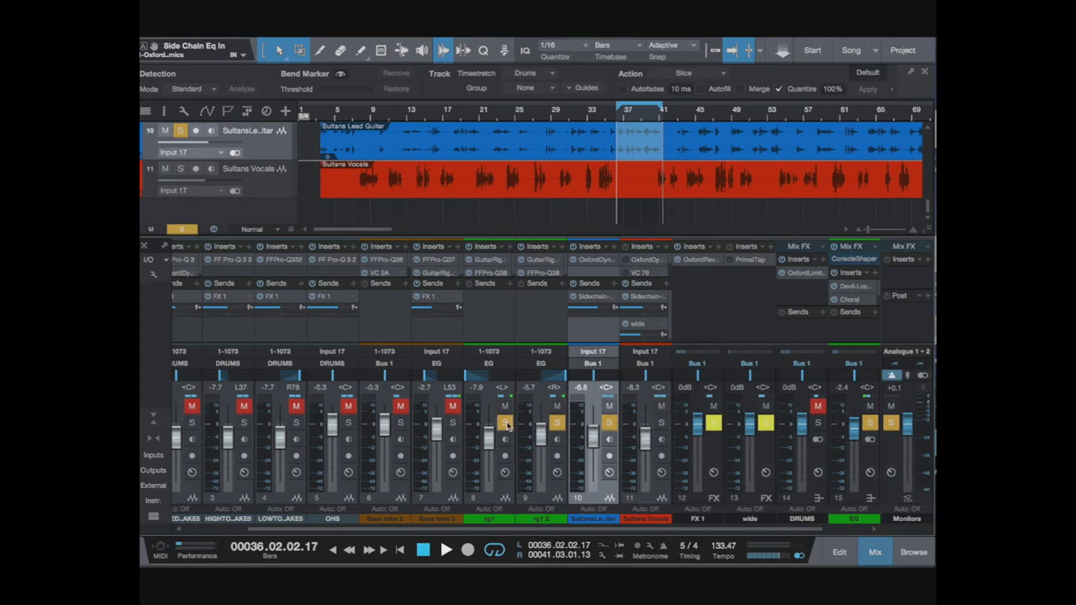
key("space")
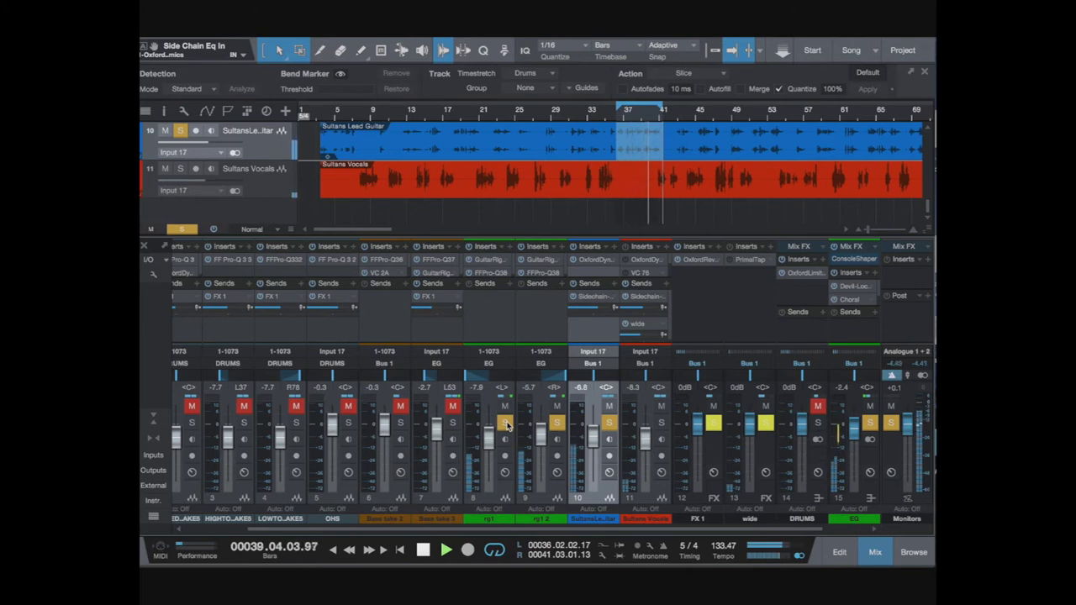
key("space")
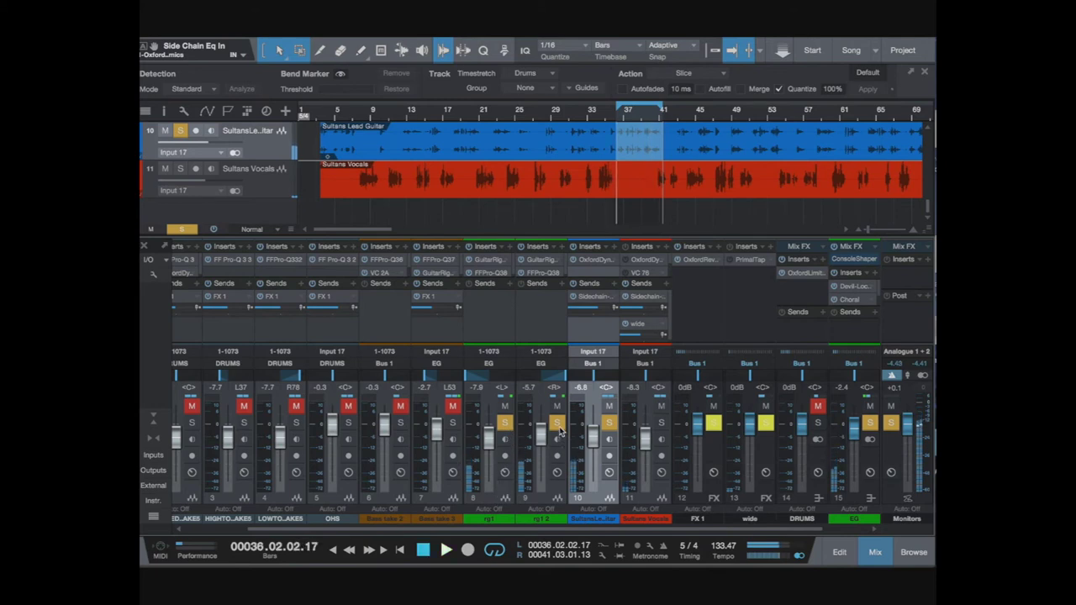
left_click(505, 424)
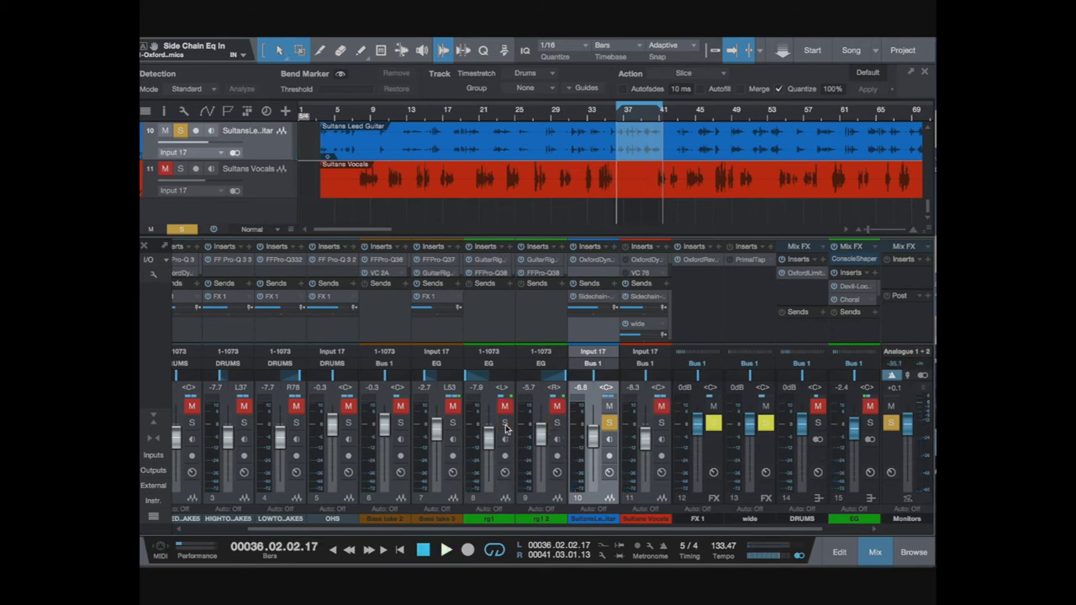
left_click(608, 422)
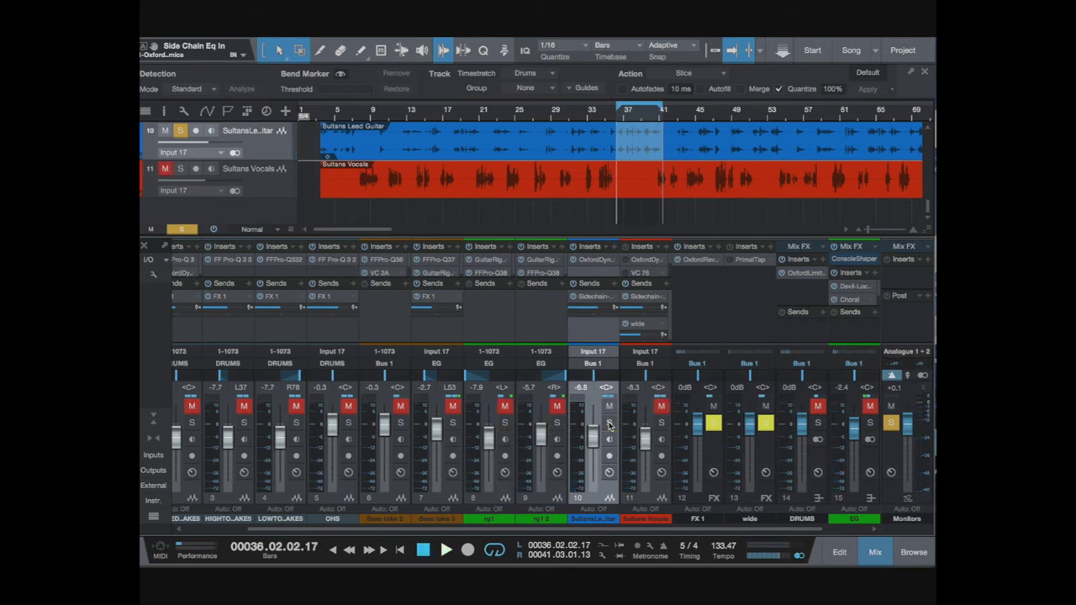
Step: Solo Sultans Vocals, loop bars 20–36 and play it, enlarging the mixer to show inserts
left_click(660, 423)
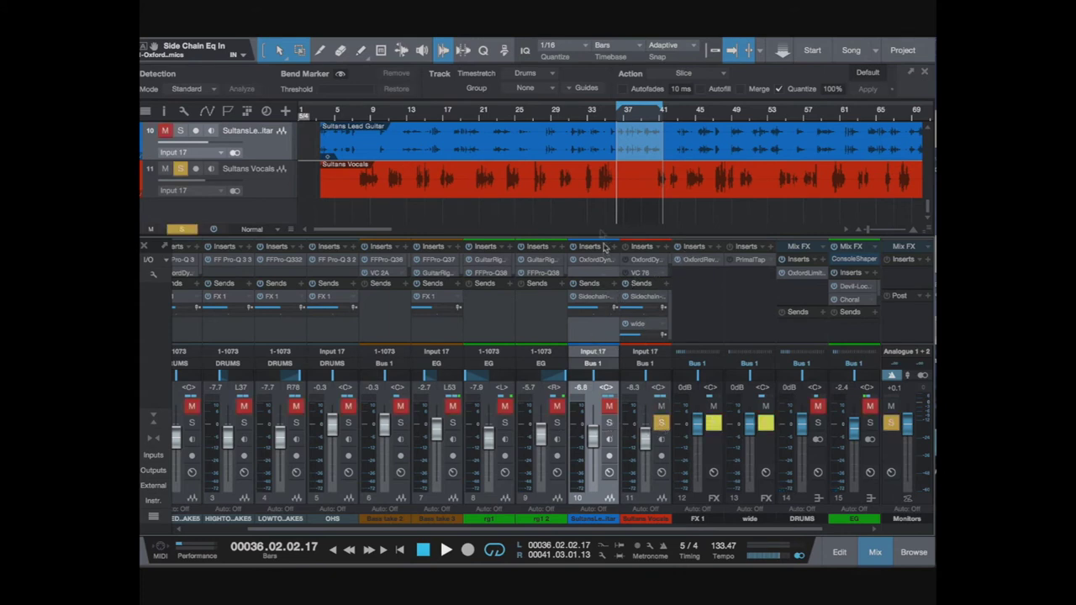
left_click(463, 181)
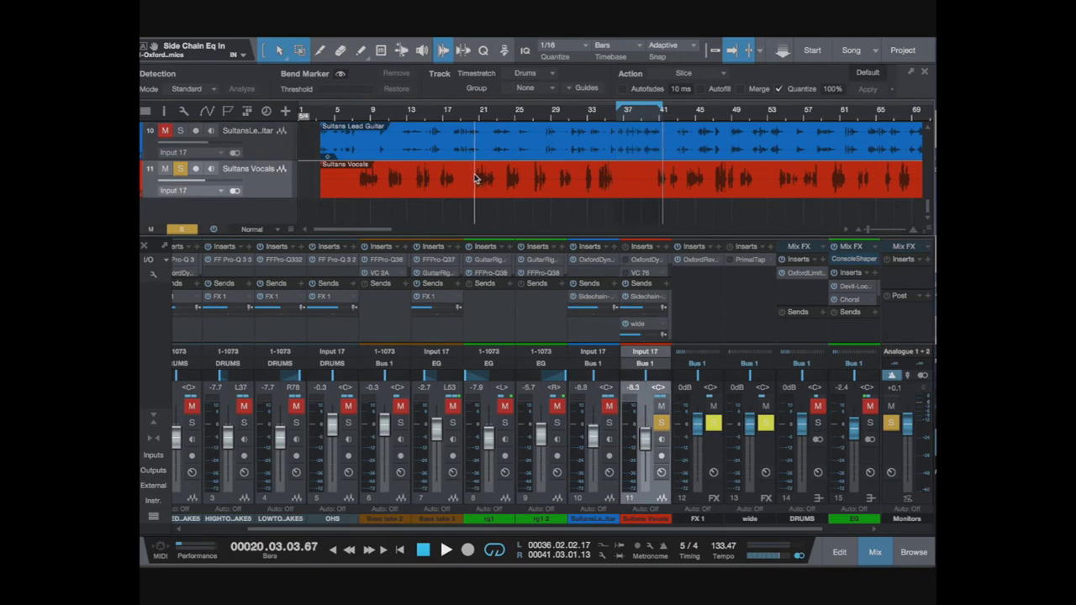
left_click_drag(475, 178, 618, 185)
key("space")
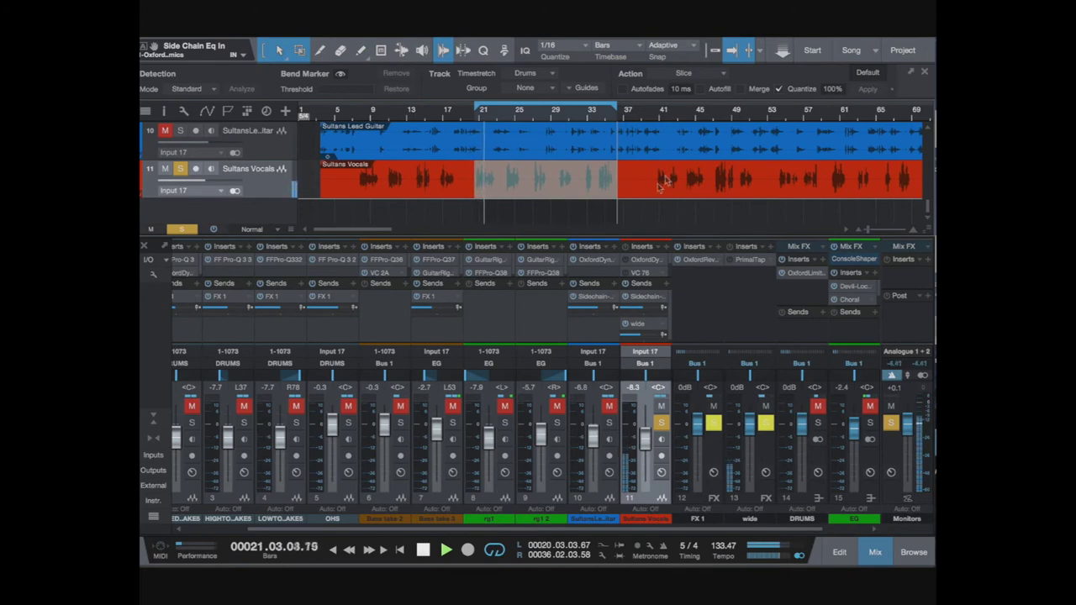
left_click_drag(646, 238, 649, 158)
key("space")
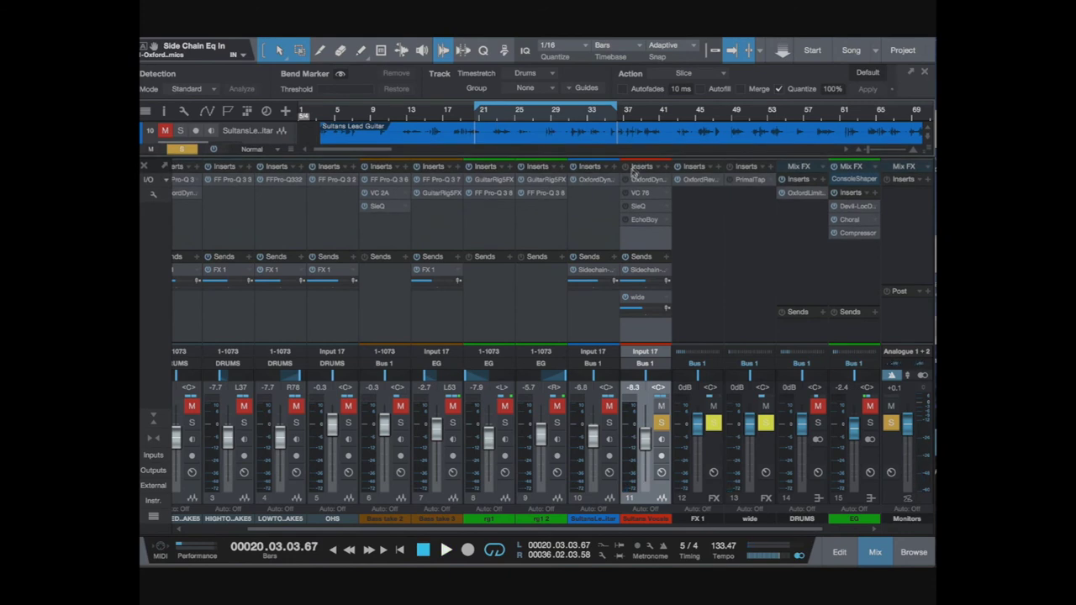
left_click(642, 180)
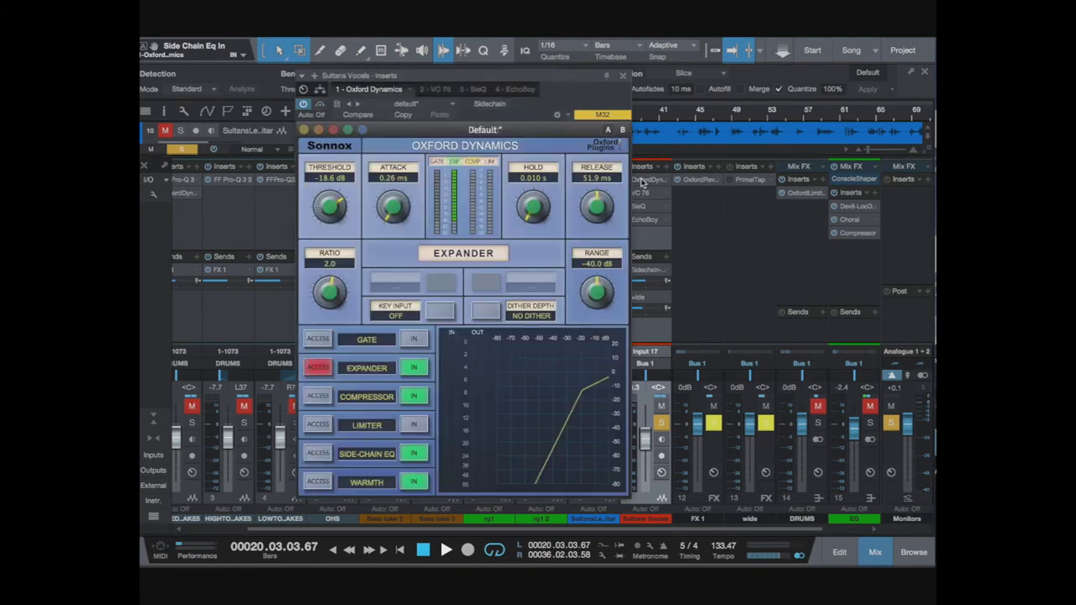
key("space")
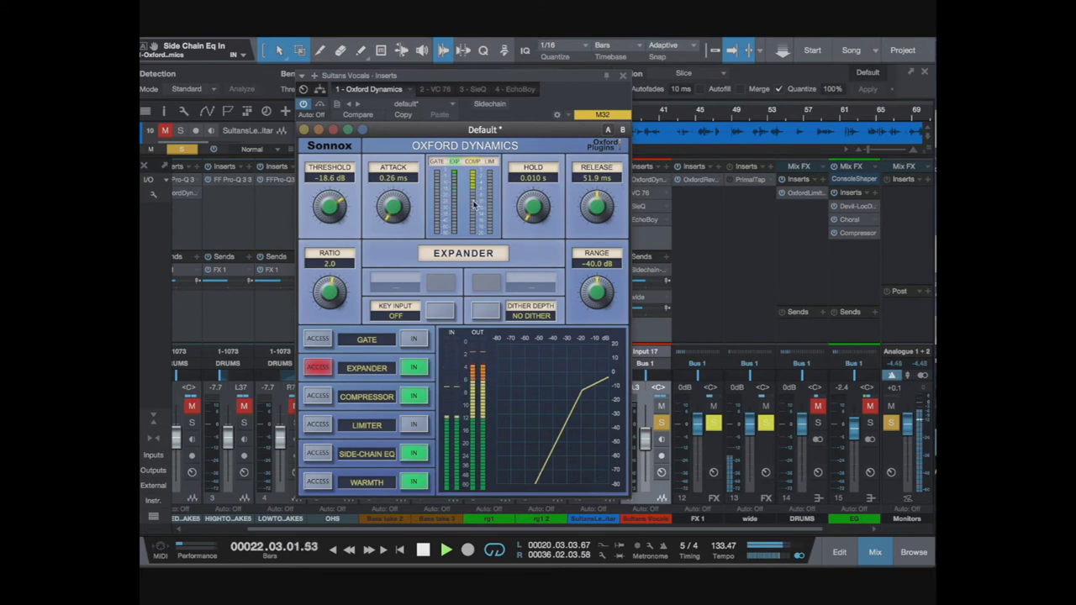
key("space")
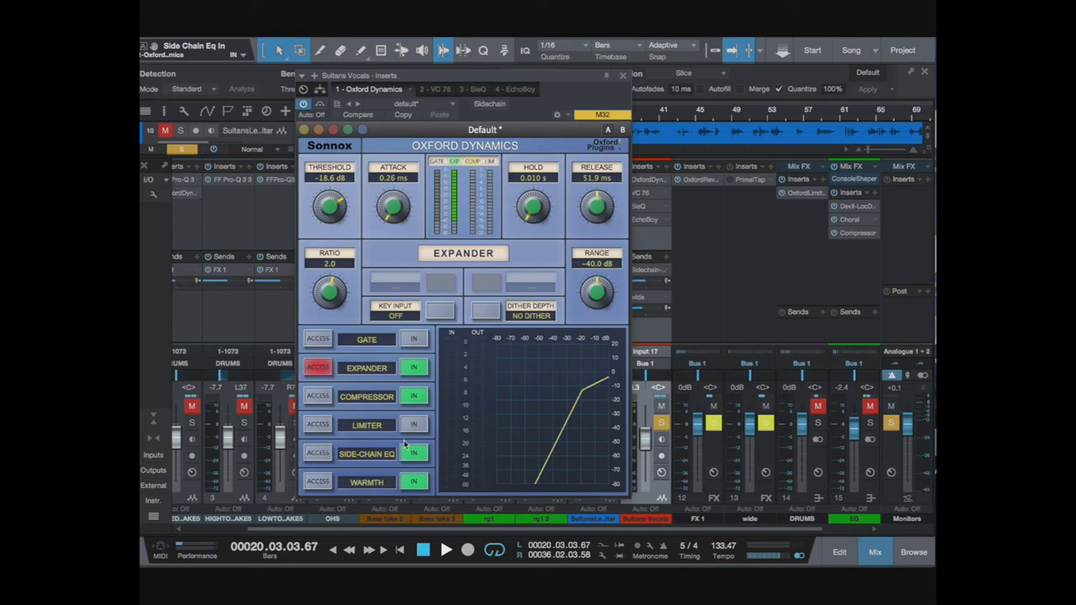
left_click(320, 454)
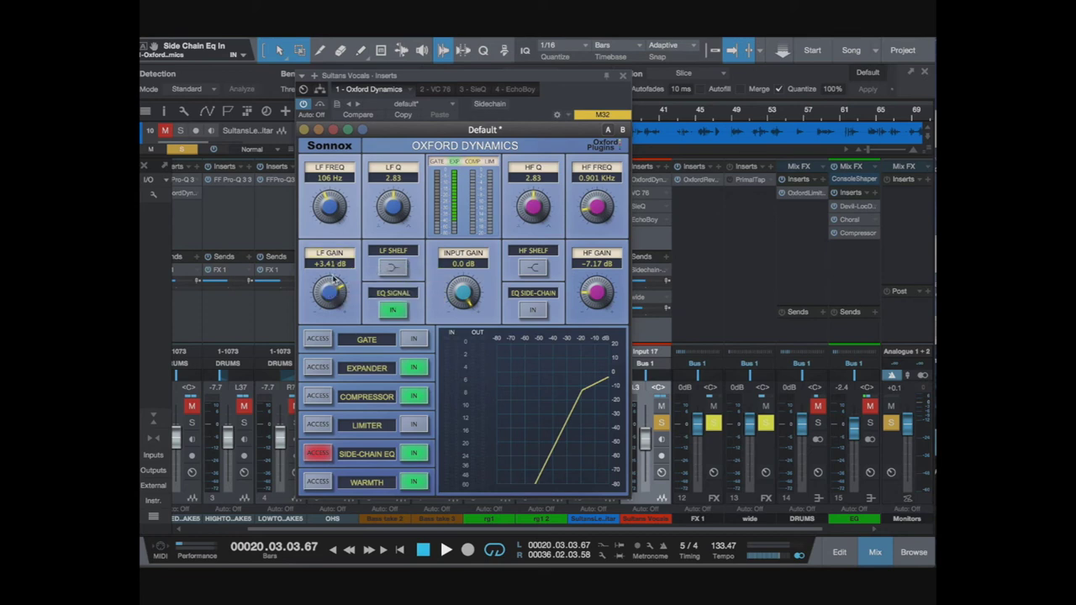
left_click(621, 74)
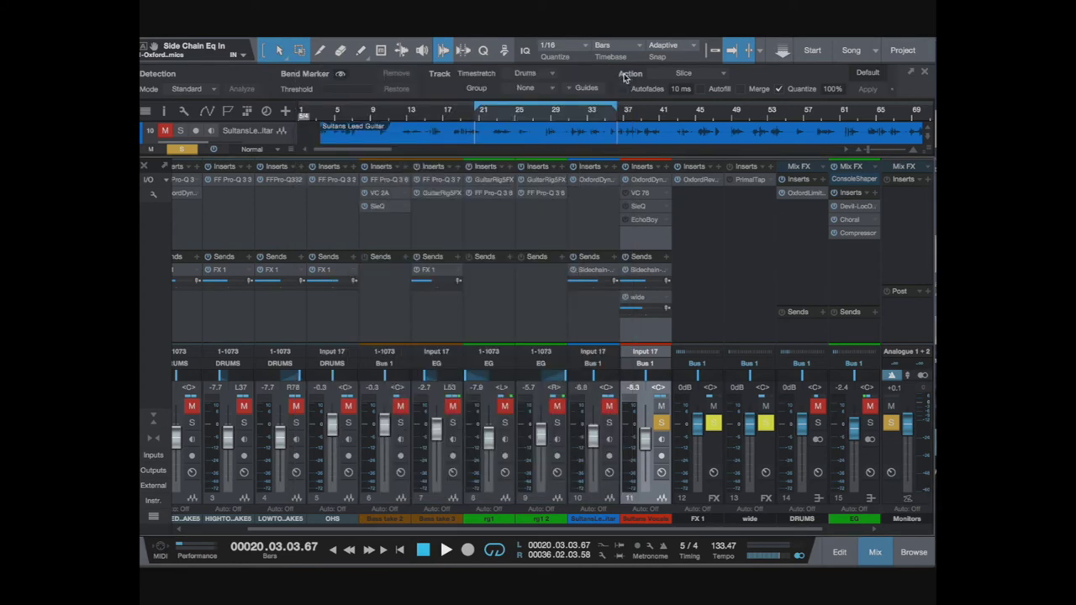
left_click(641, 206)
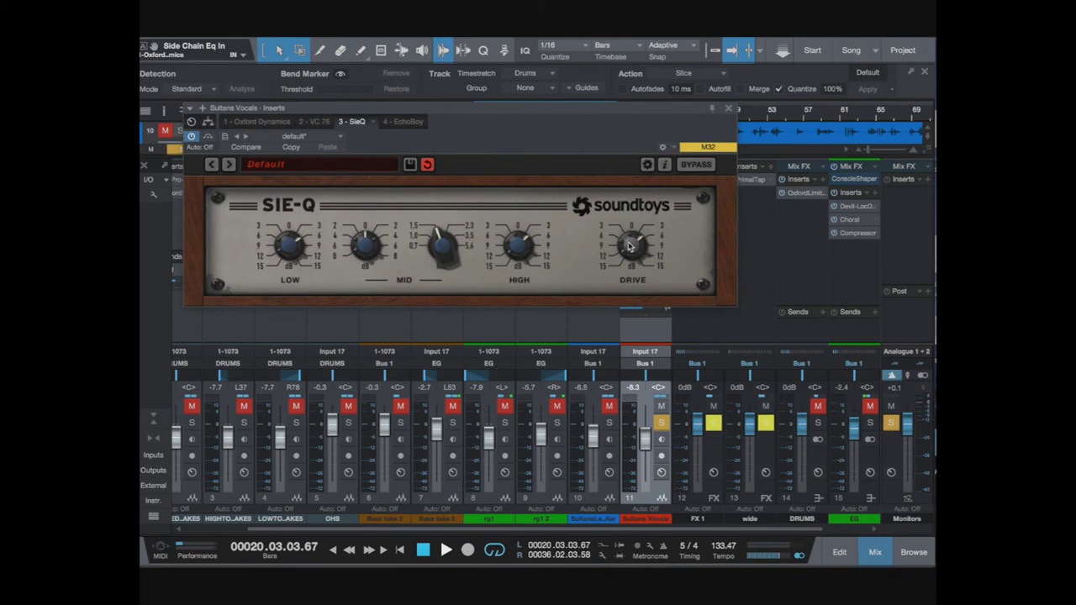
Step: Adjust the Drive knob on the vocals' SIE-Q insert, then close the SIE-Q window
left_click(630, 246)
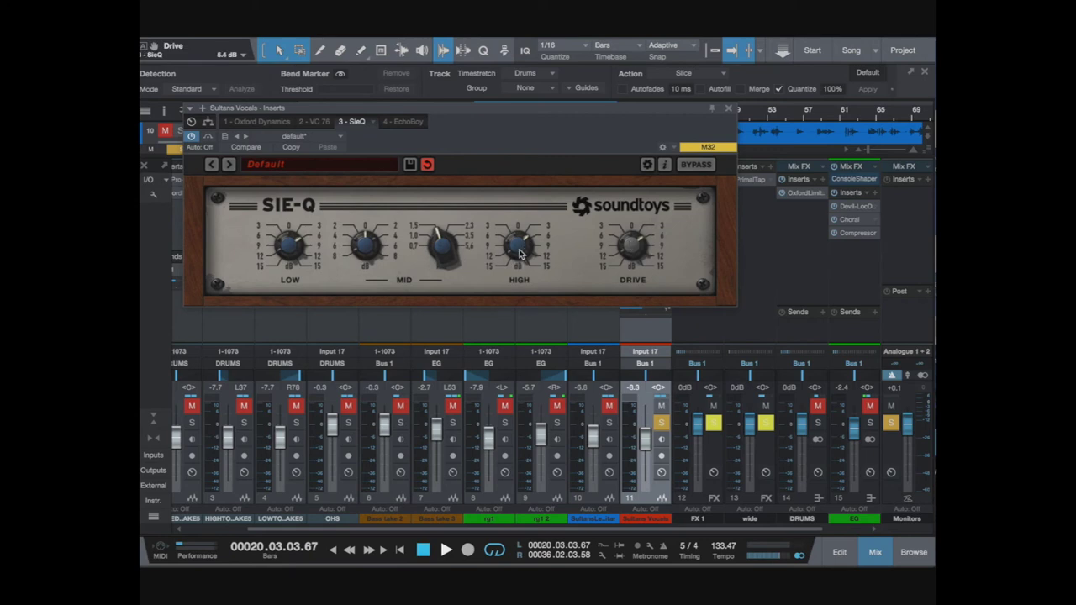
left_click(730, 111)
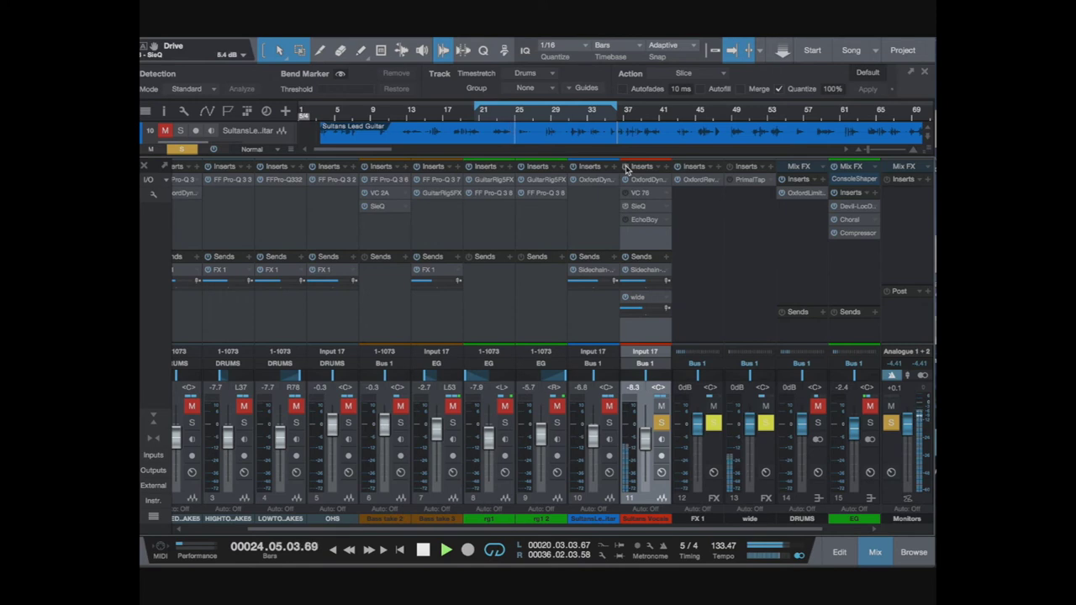
key("space")
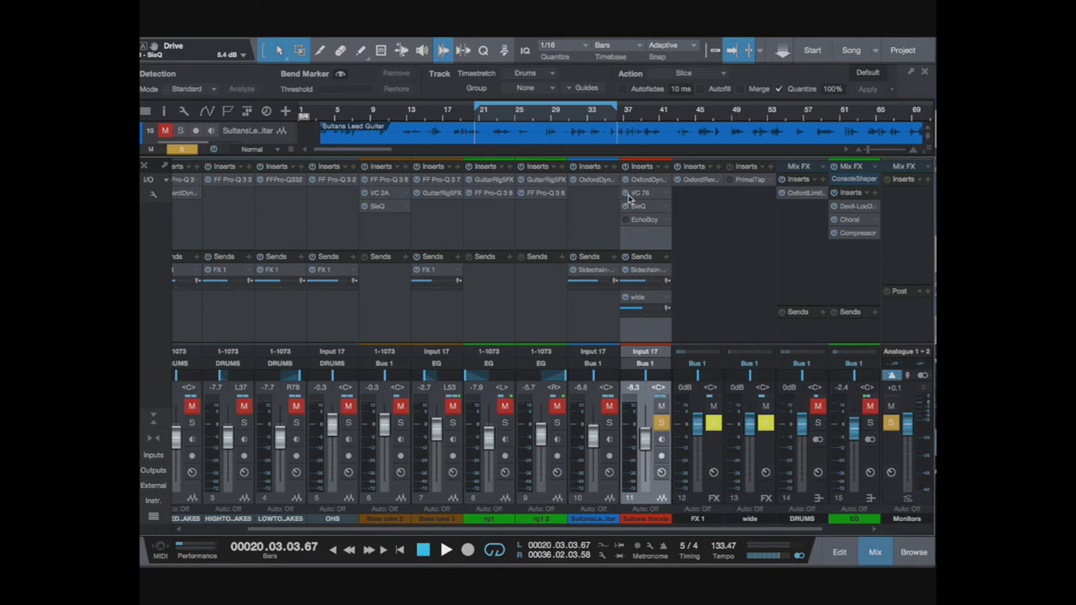
key("space")
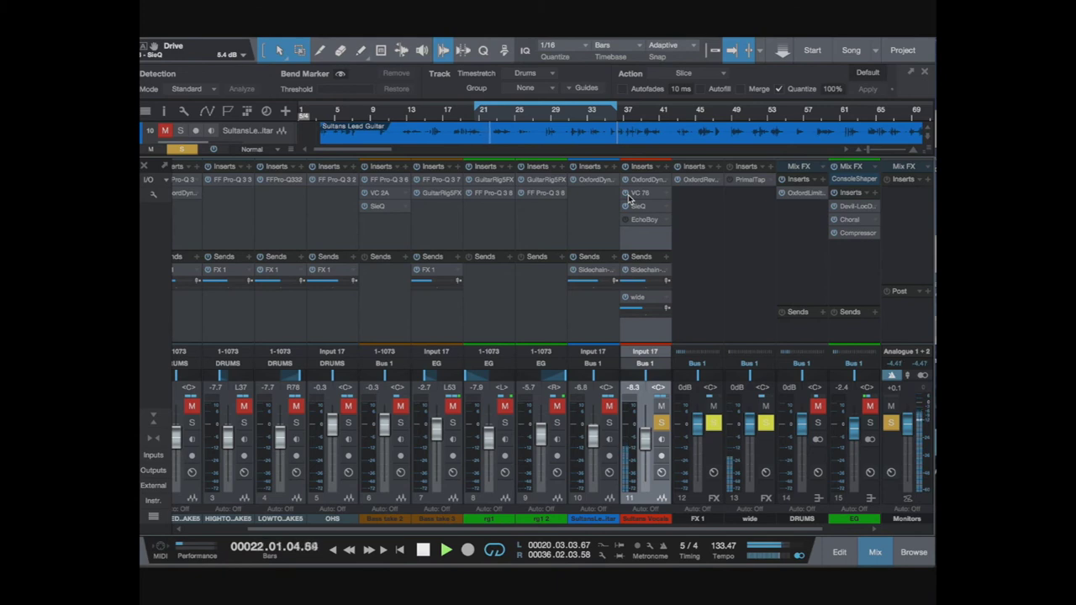
key("space")
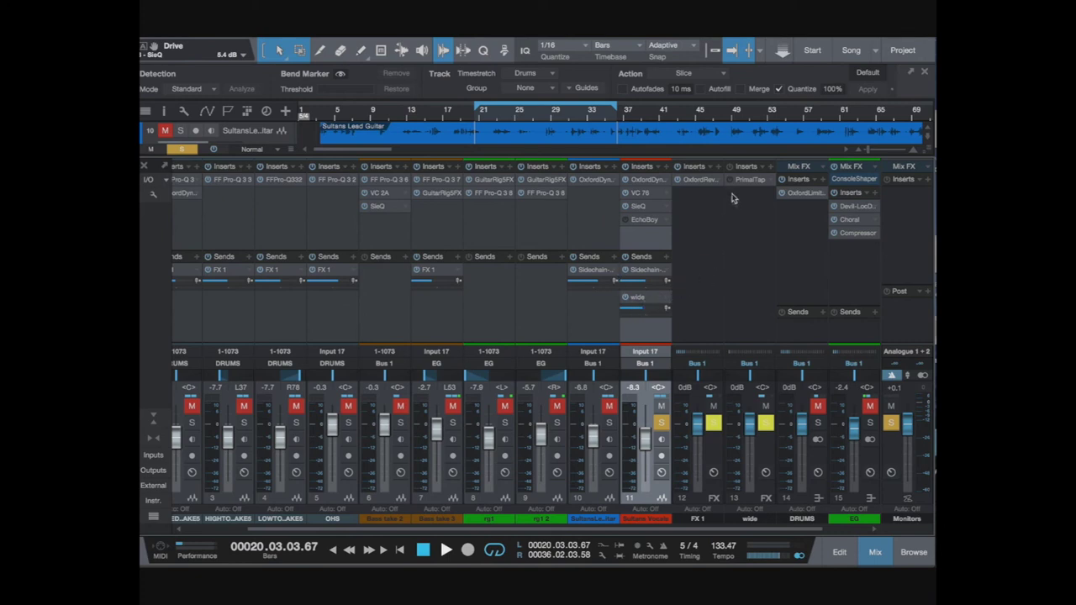
key("space")
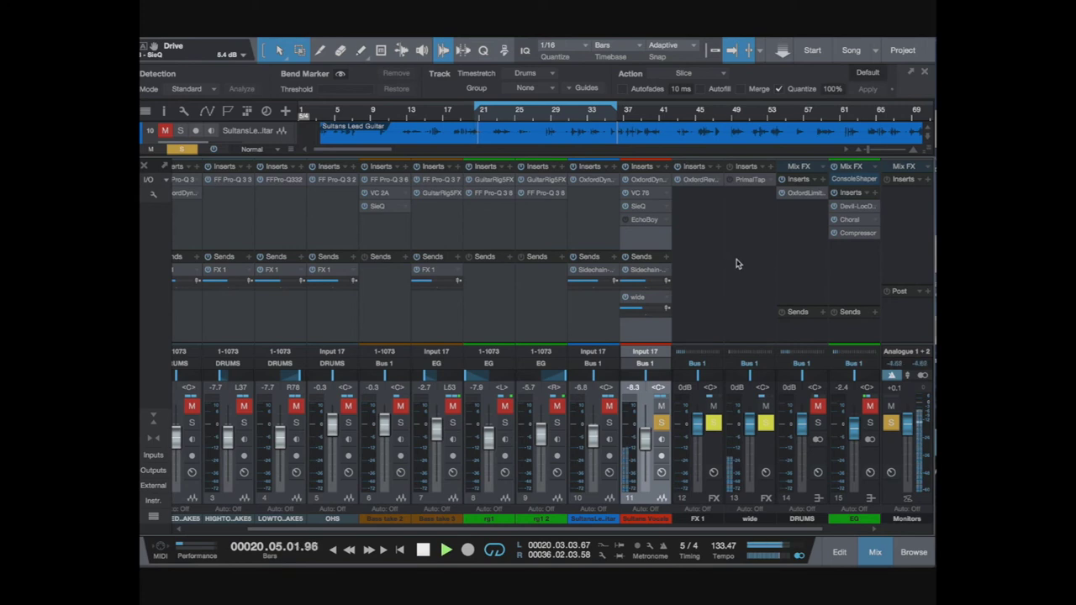
key("space")
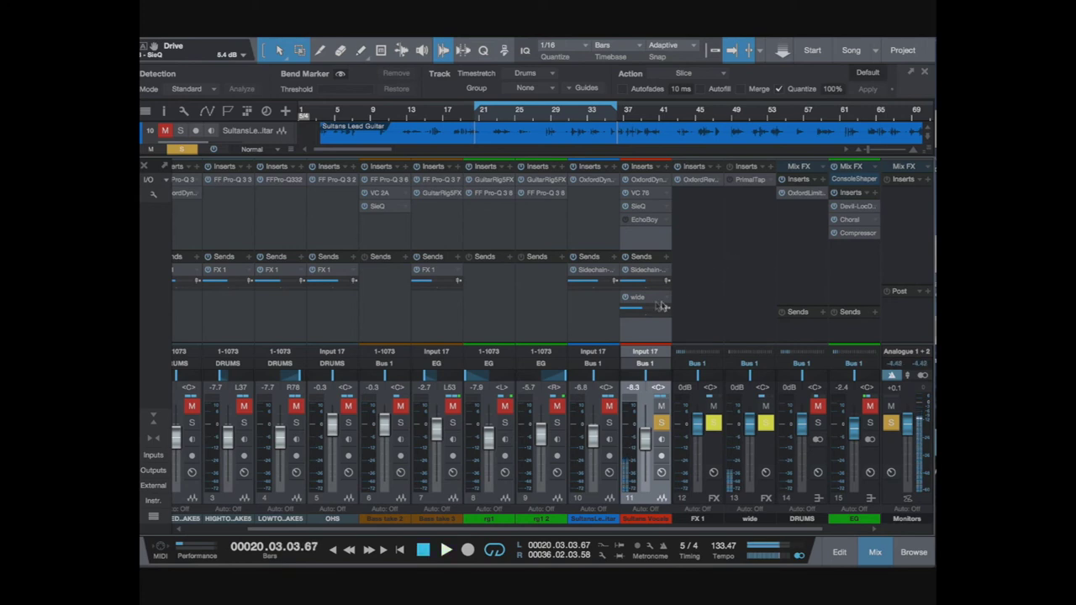
left_click(750, 183)
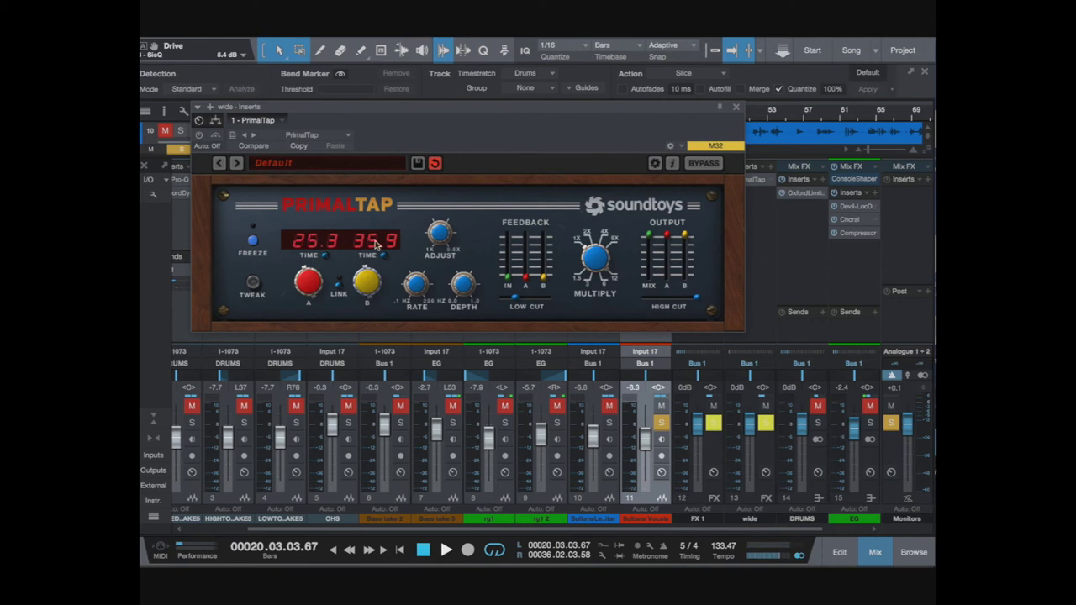
Step: Close the PrimalTap delay window to return to the mixer
left_click(736, 110)
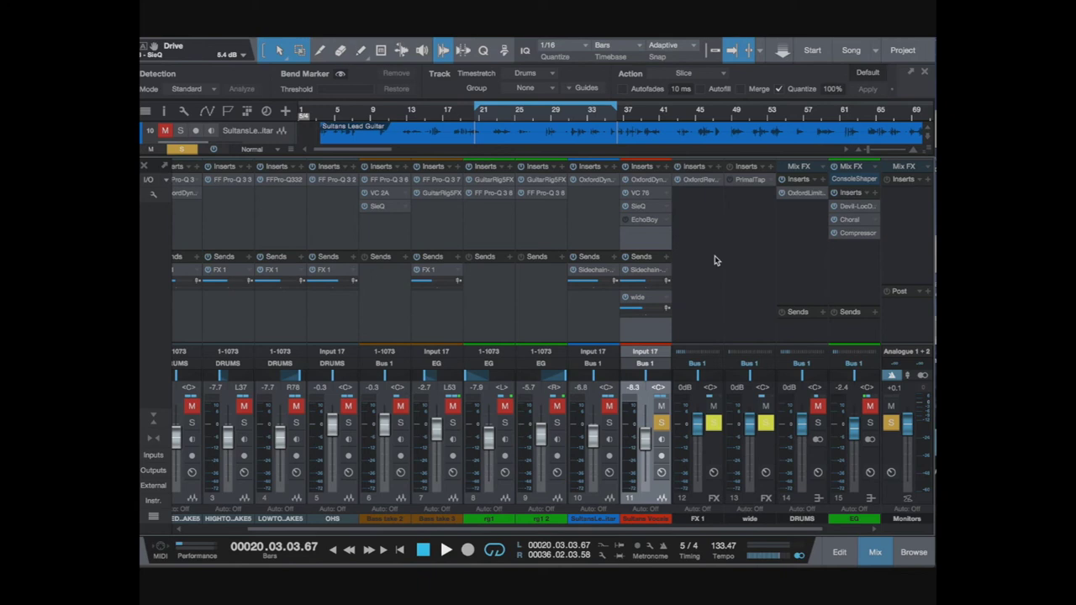
Step: Audition the vocals and set their send to the wide bus at -12.5 dB
key("space")
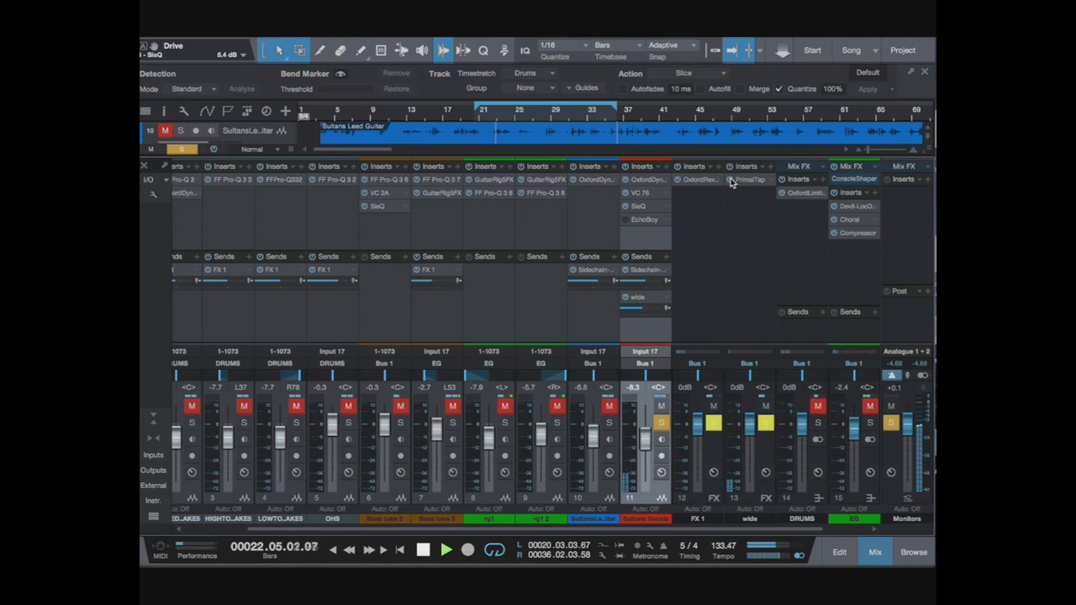
key("space")
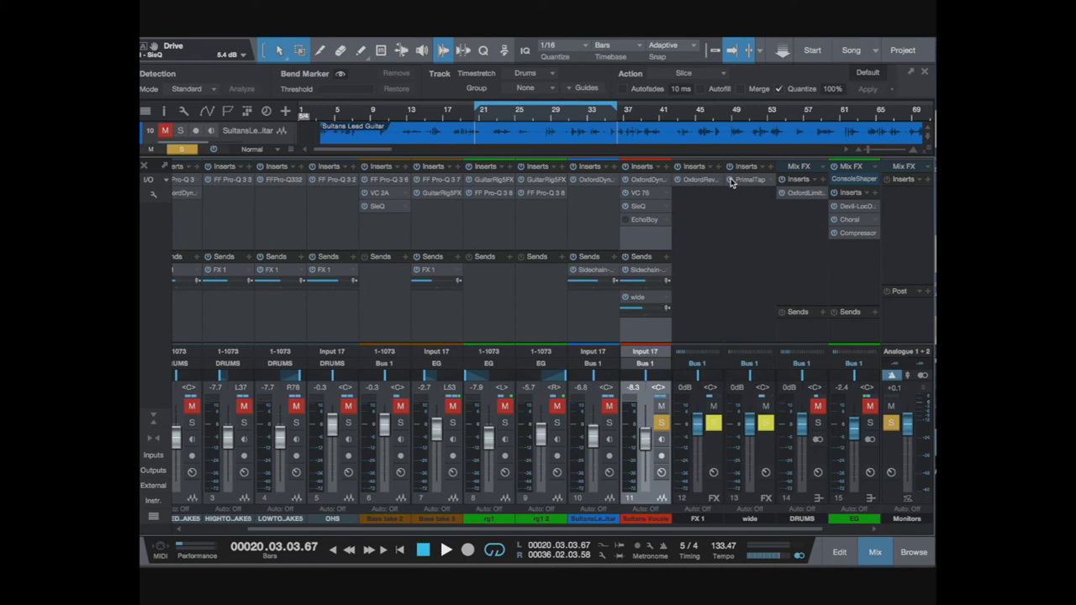
key("space")
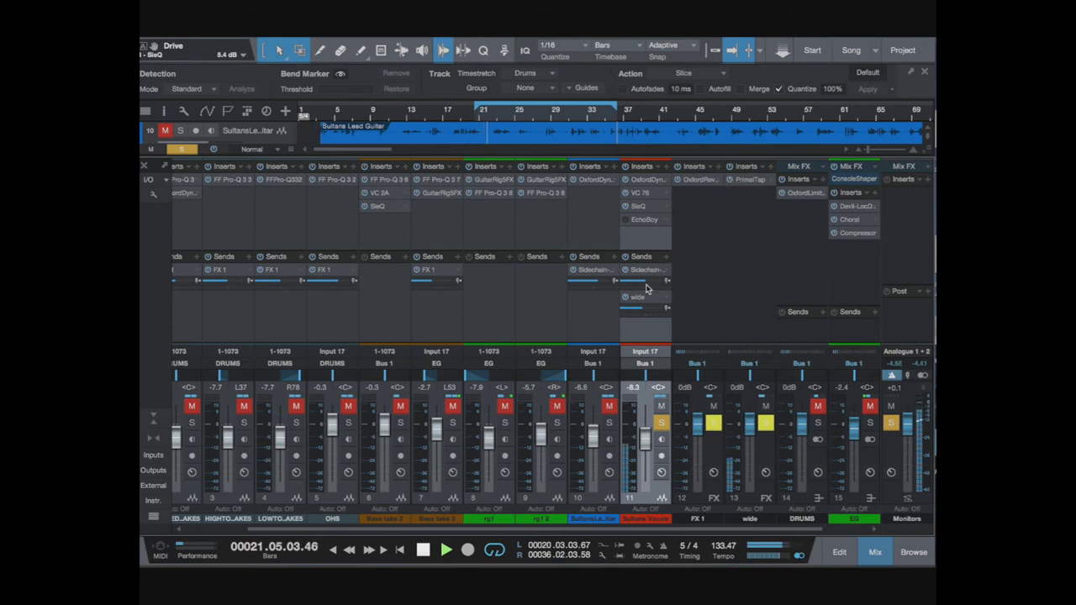
mouse_move(633, 313)
left_click_drag(633, 313, 623, 315)
left_click_drag(622, 314, 638, 312)
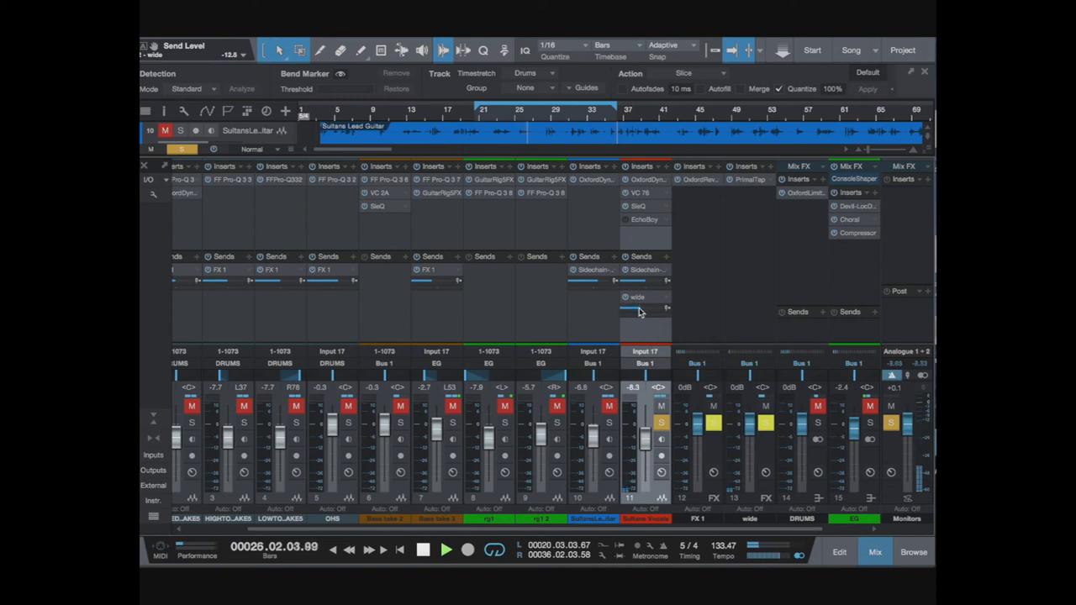
key("space")
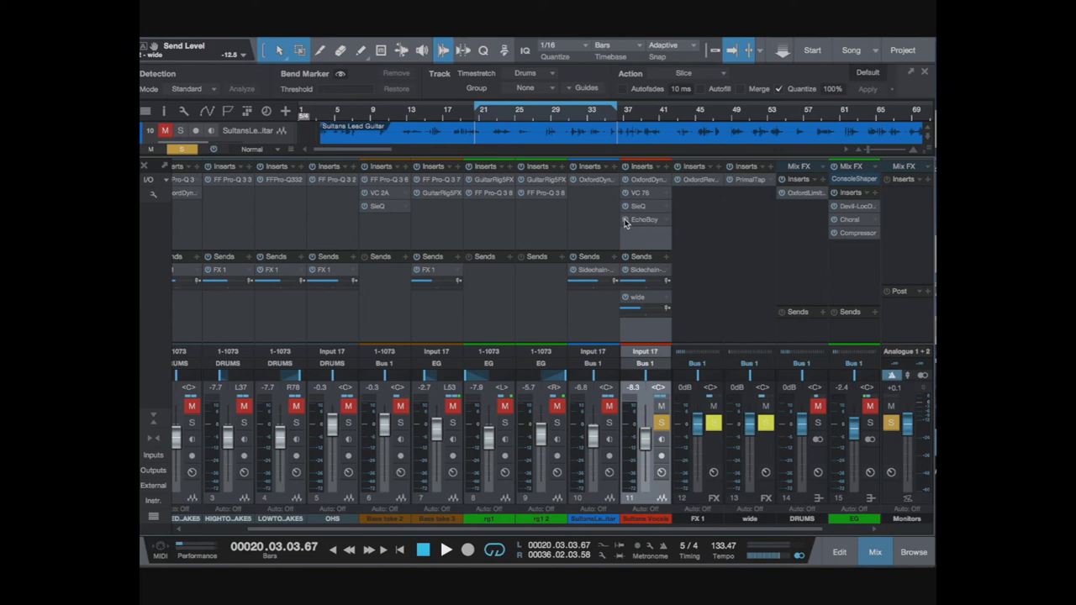
Step: Listen back and try a loop running from about bar 36 to bar 41
key("space")
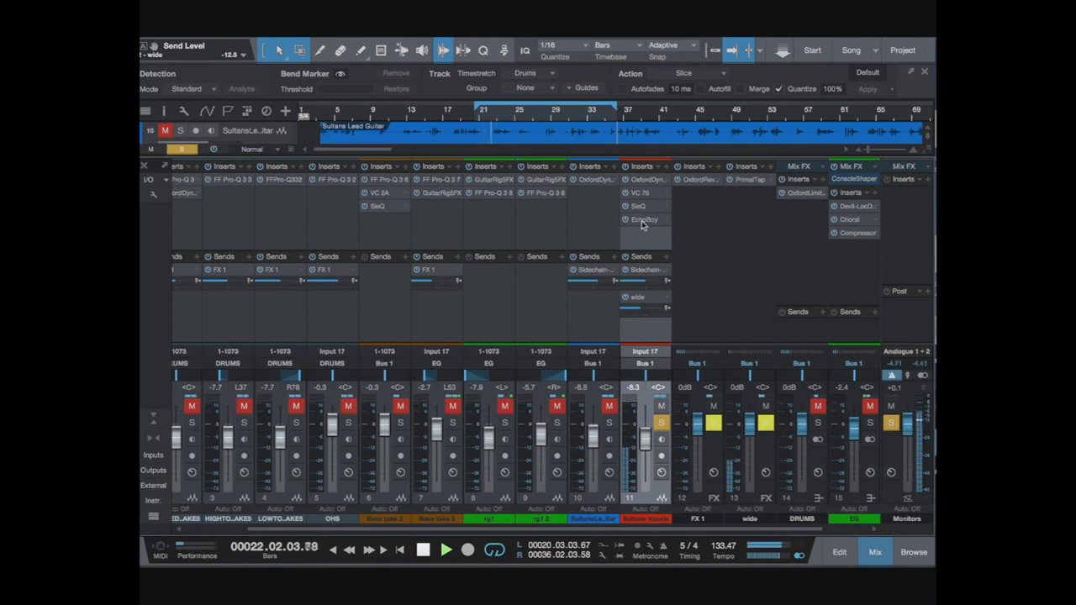
key("space")
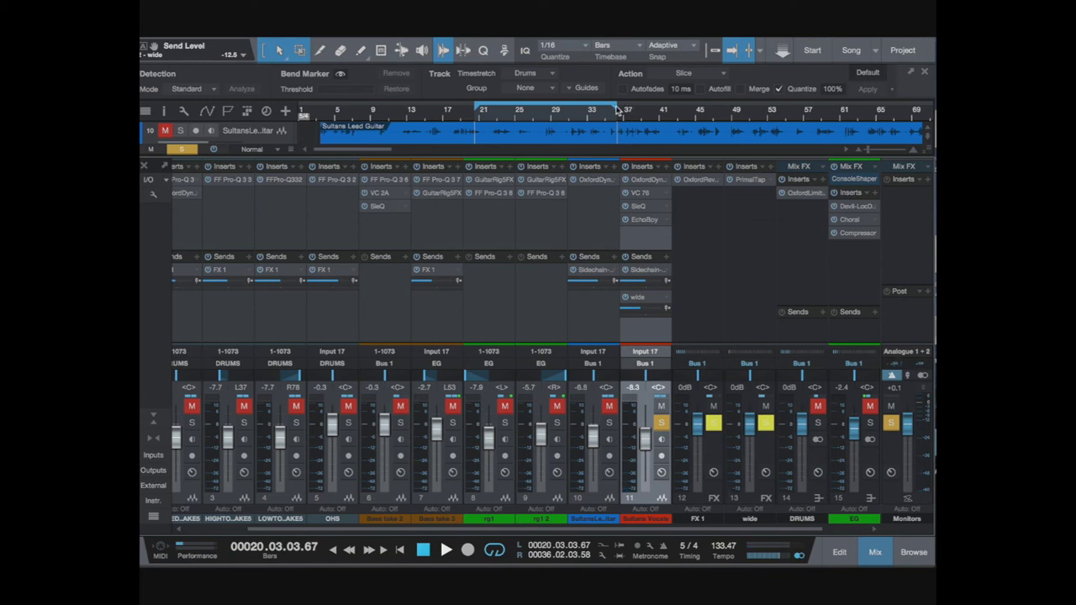
left_click_drag(617, 109, 664, 109)
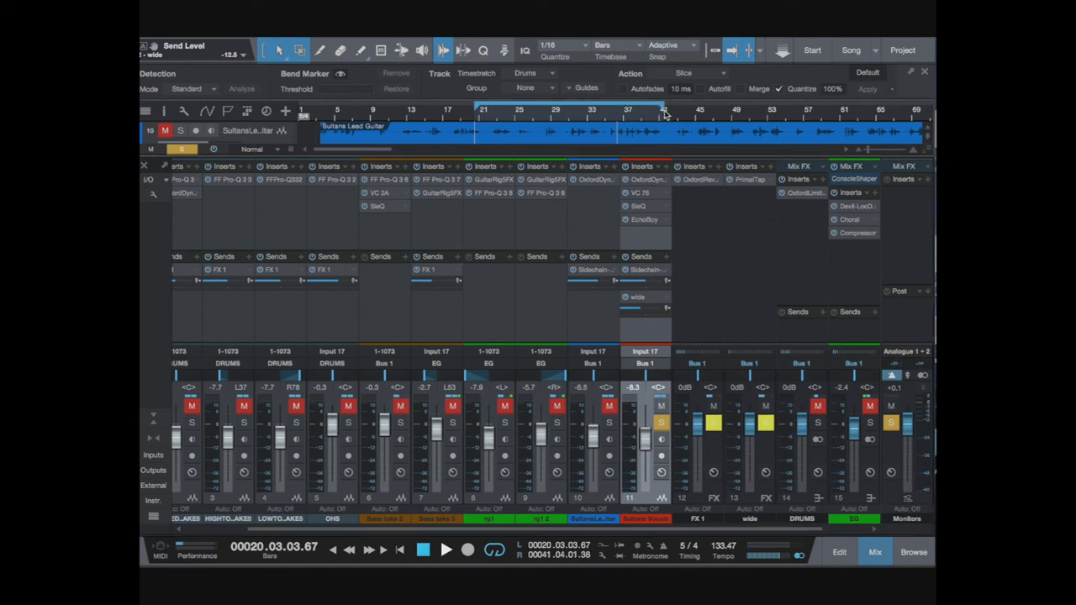
left_click(614, 116)
key("space")
left_click(614, 115, "alt")
key("space")
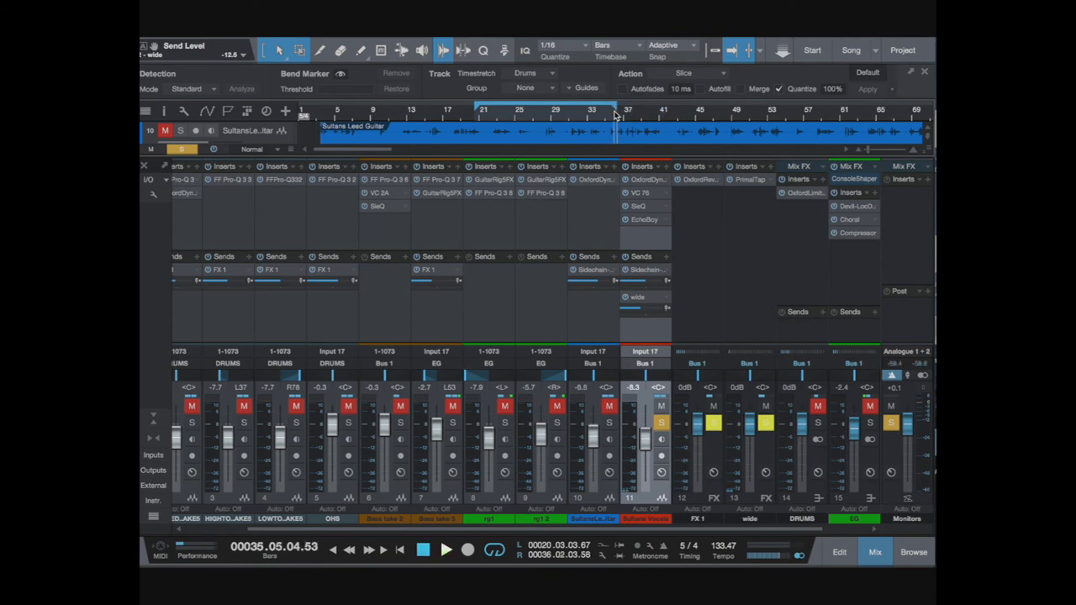
left_click_drag(617, 113, 672, 113)
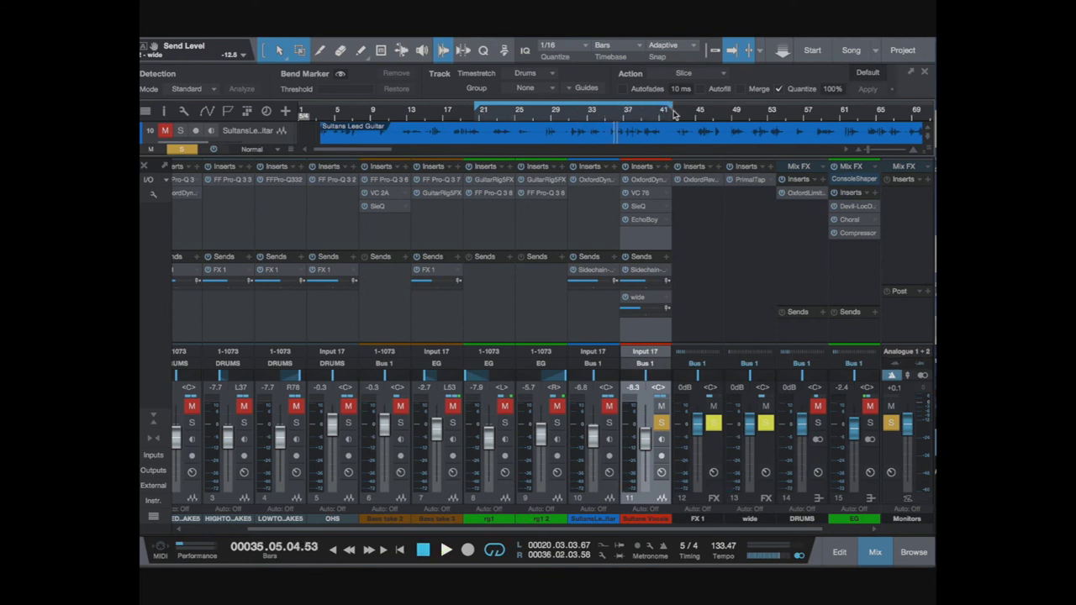
left_click_drag(477, 110, 618, 116)
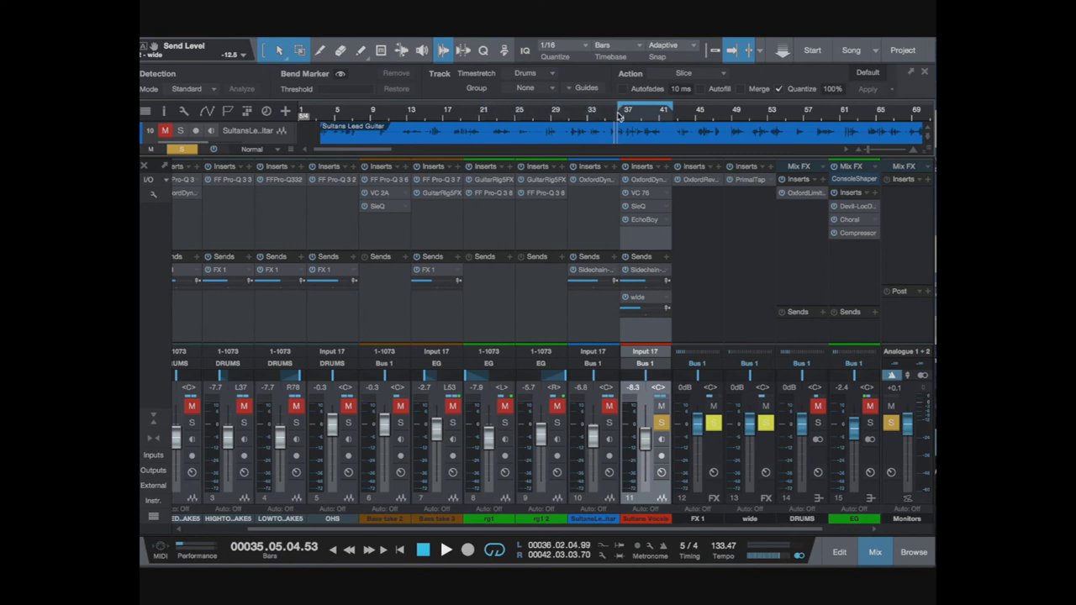
key("space")
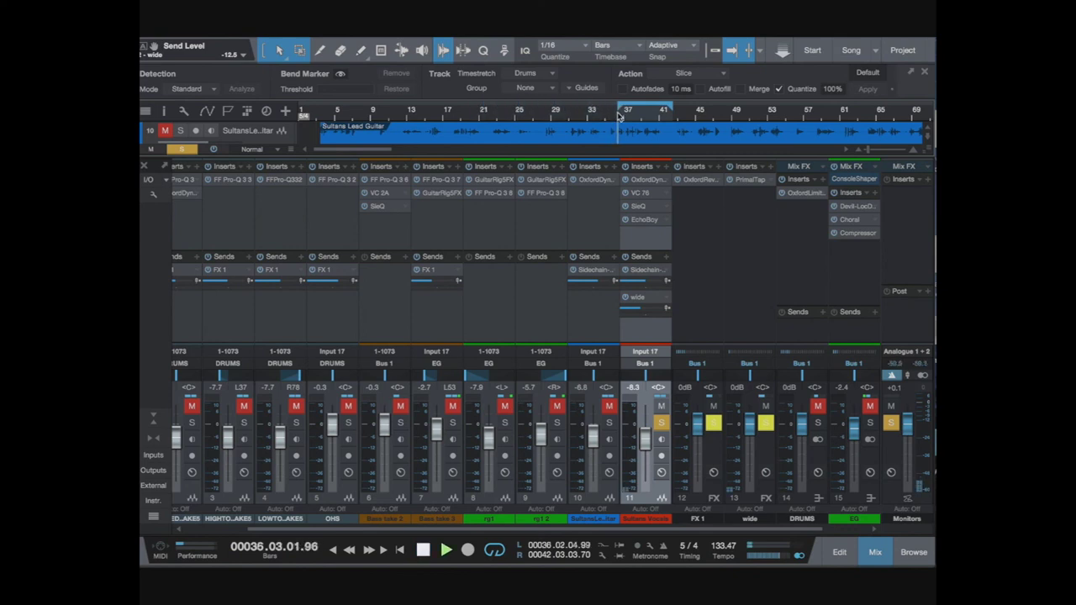
key("space")
Step: Restore the bars 114–131 loop, zoom out to the whole song, and show Sultans Vocals
key("ctrl+z")
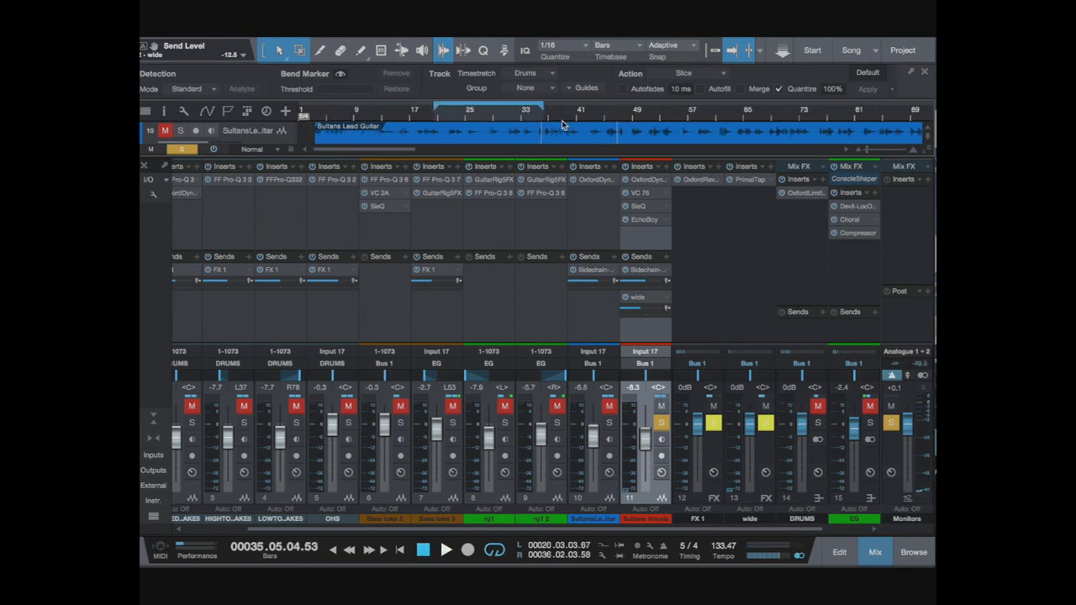
key("w")
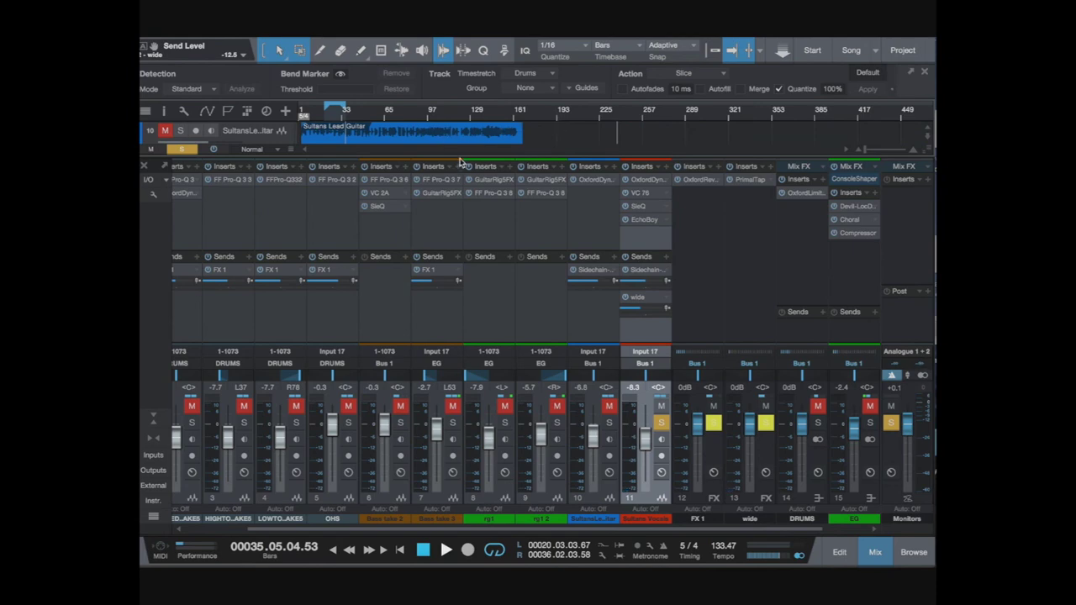
left_click_drag(450, 158, 475, 172)
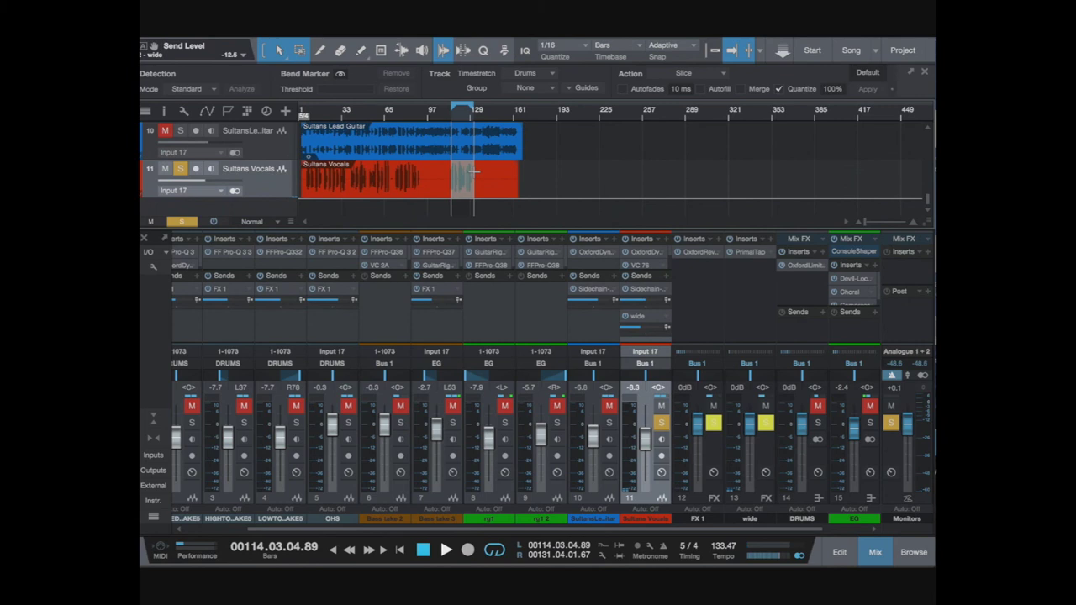
Step: Play the bar 114–131 loop with the mixer enlarged, then clear all solos to hear the full mix
key("space")
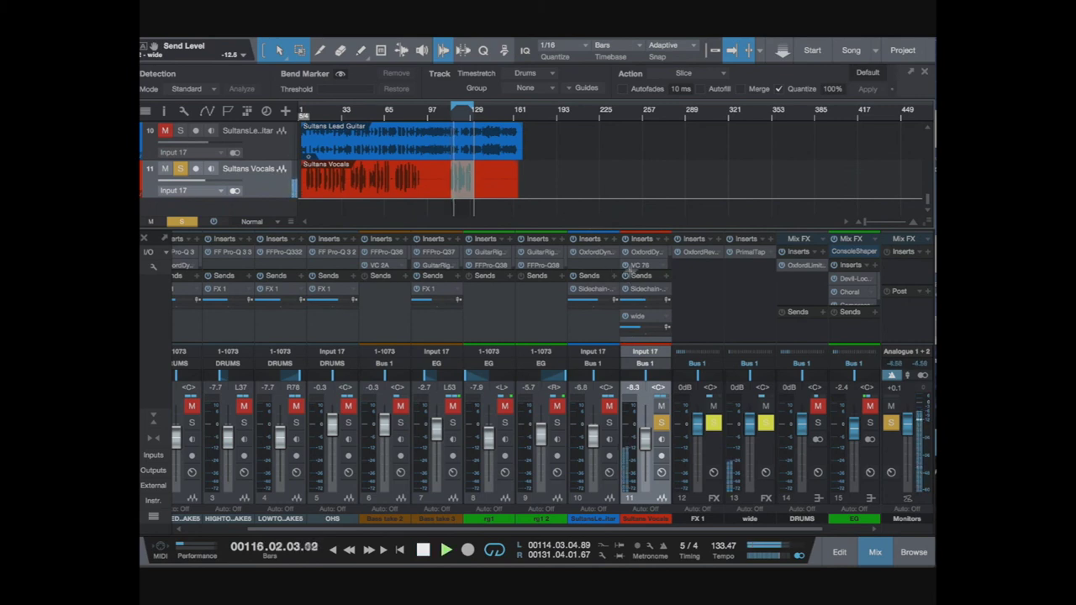
left_click_drag(634, 225, 639, 168)
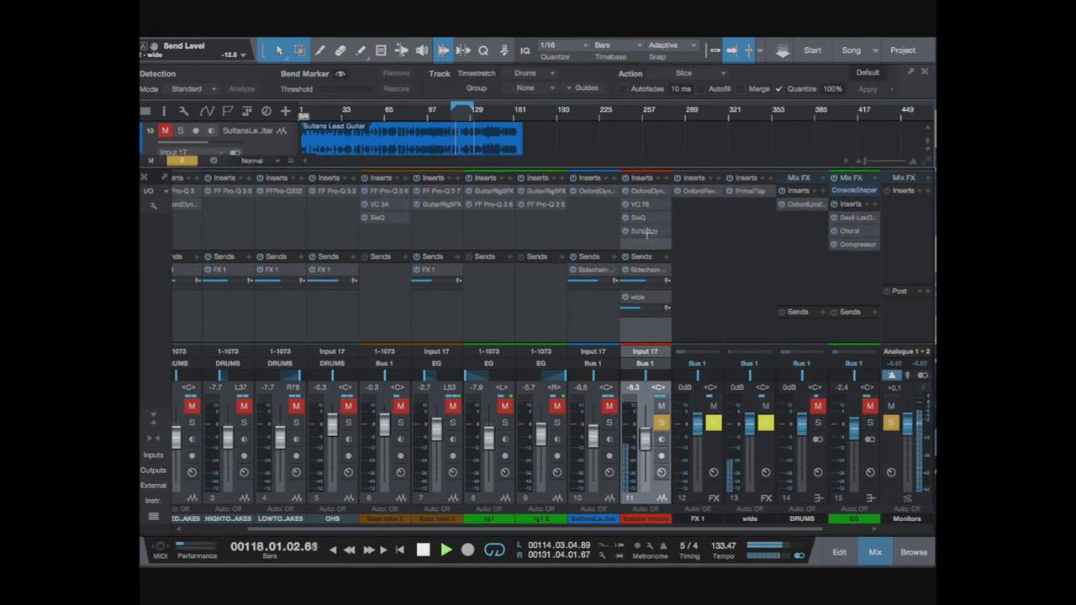
key("space")
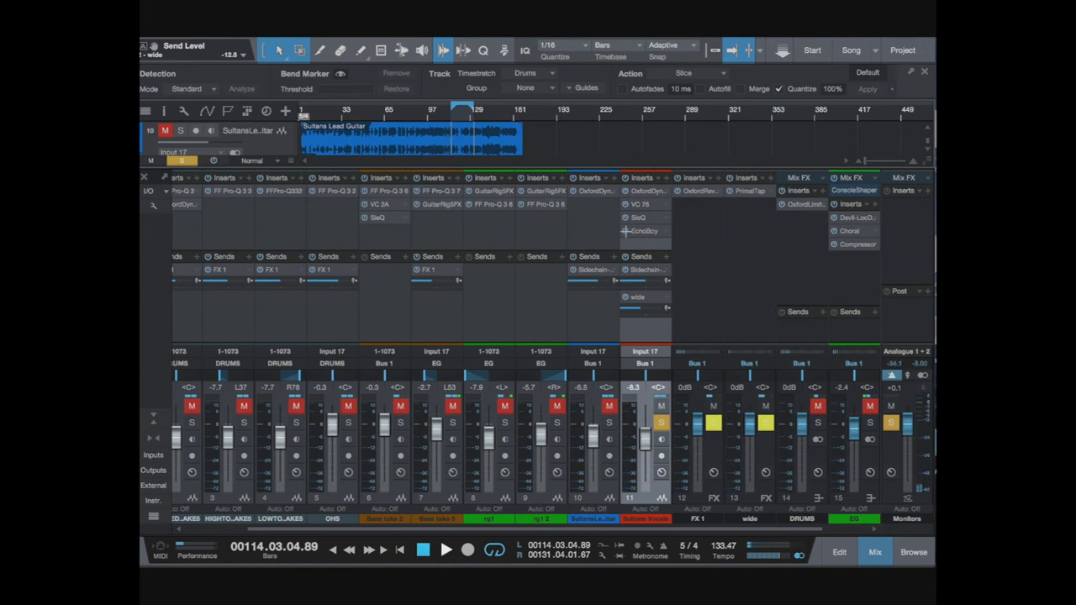
key("space")
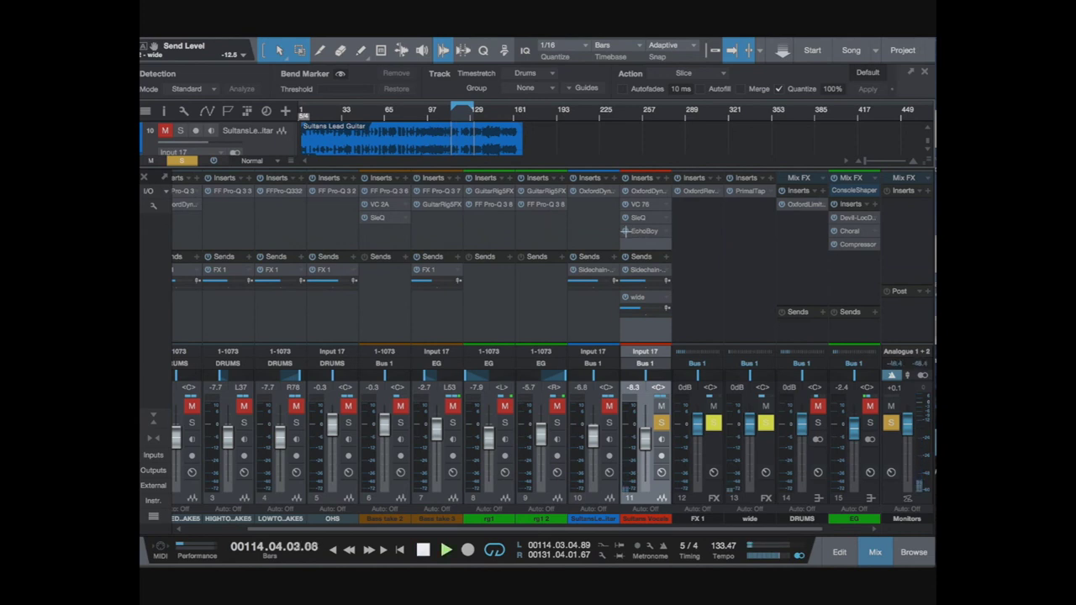
left_click(891, 422)
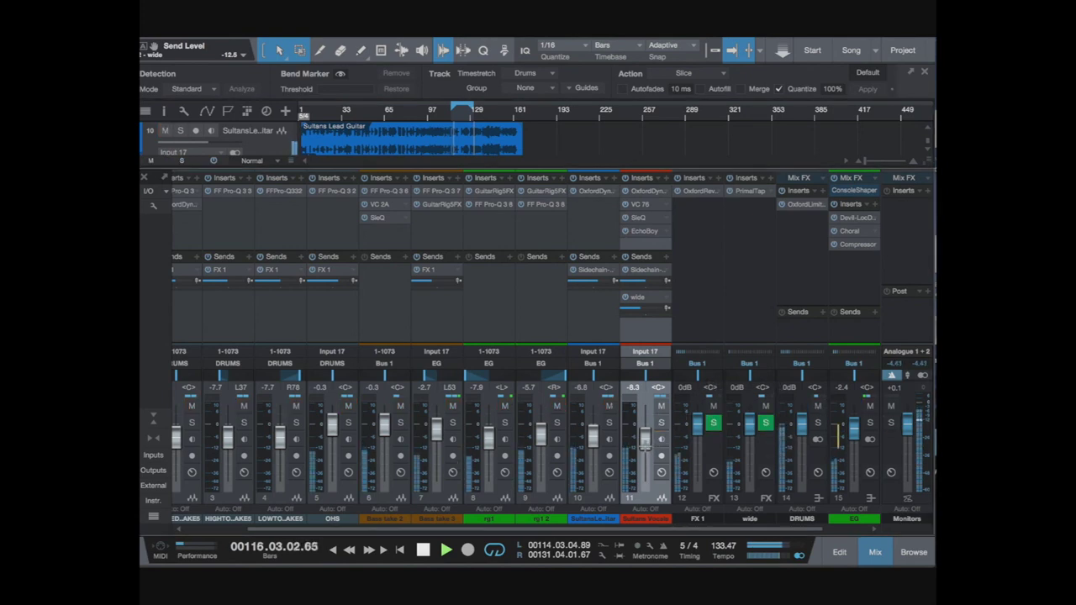
Step: Set the rg1 rhythm guitar faders to -4.6 and -3.2 dB and the lead guitar to -9.0 dB, then stop playback
left_click_drag(593, 439, 542, 435)
key("space")
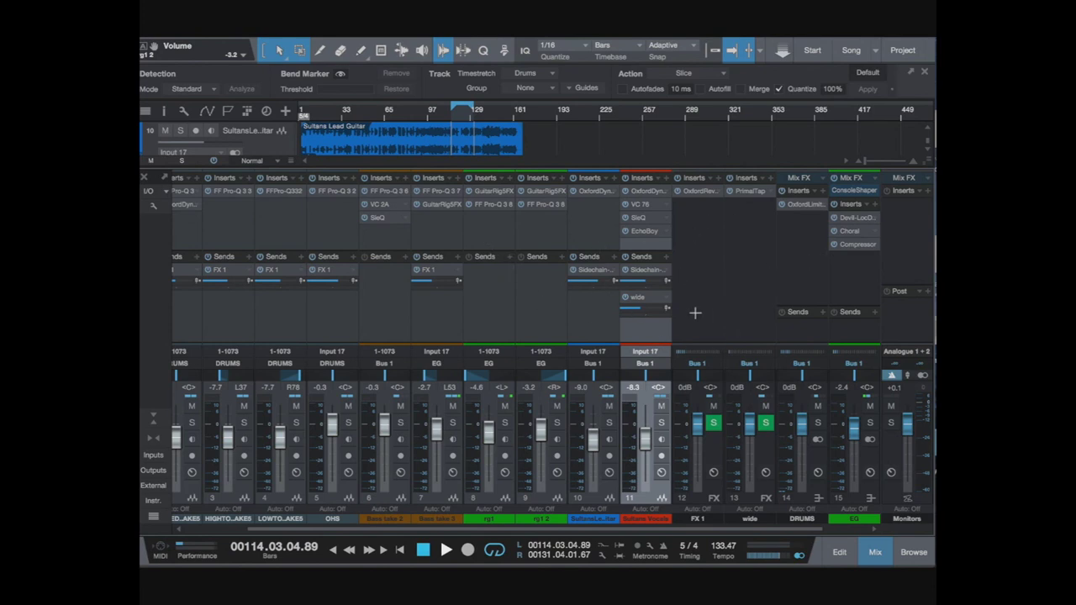
scroll(578, 372, "left", 3)
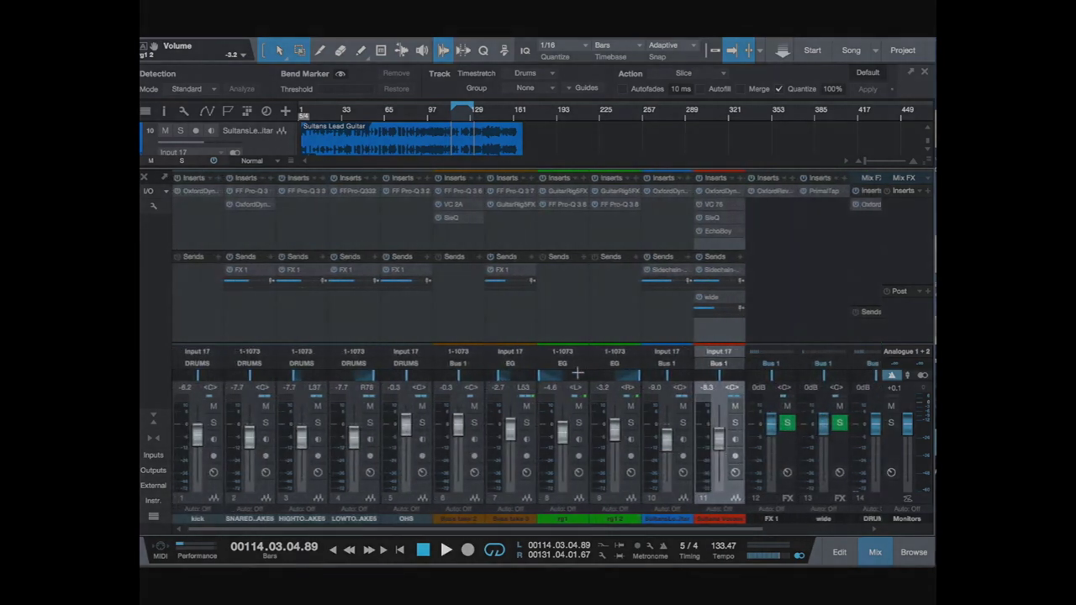